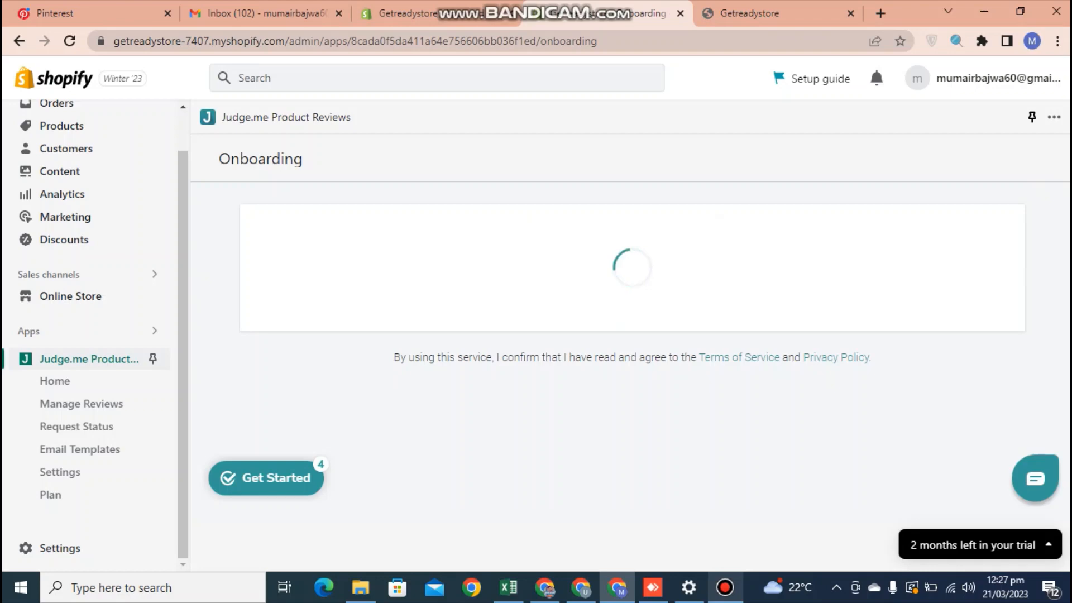
Scroll to the Widgets step with all three widgets and theme-file updates checked.
scroll(625, 349, "down", 2)
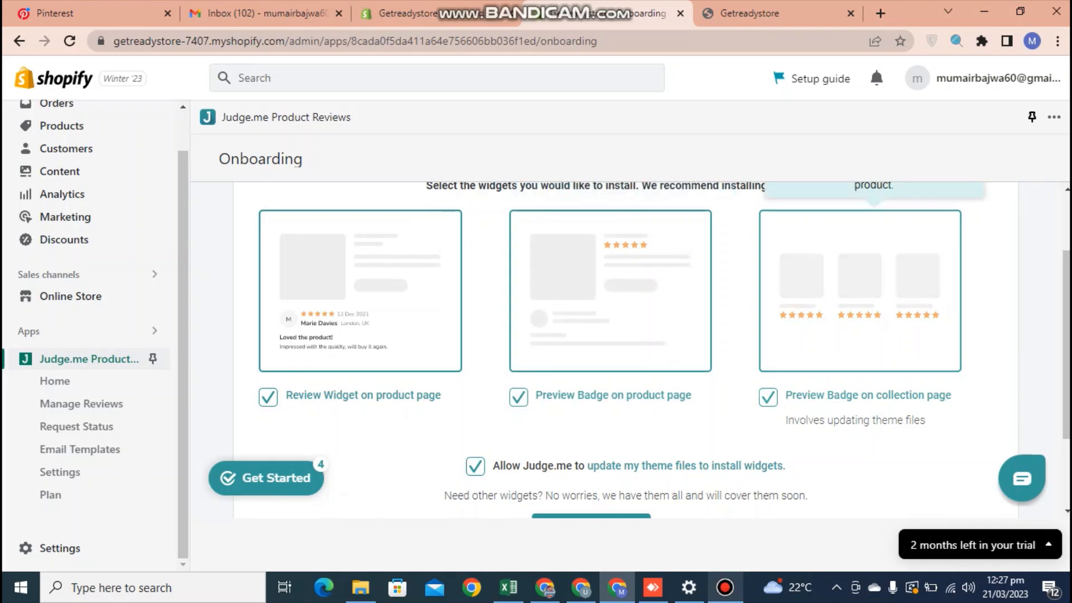
Install all three Judge.me widgets into the Dawn theme, keeping 'Allow Judge.me' ticked.
left_click_drag(1067, 346, 1067, 371)
left_click(591, 481)
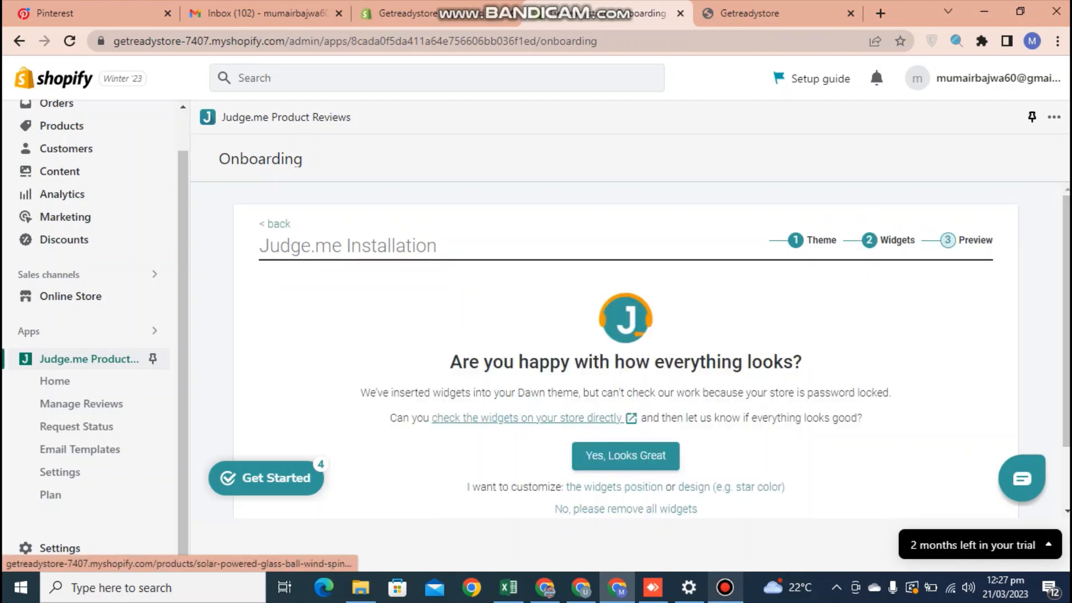
Verify the Wind Spinner product page shows 'No reviews' stars and a Customer Reviews section.
left_click(525, 418)
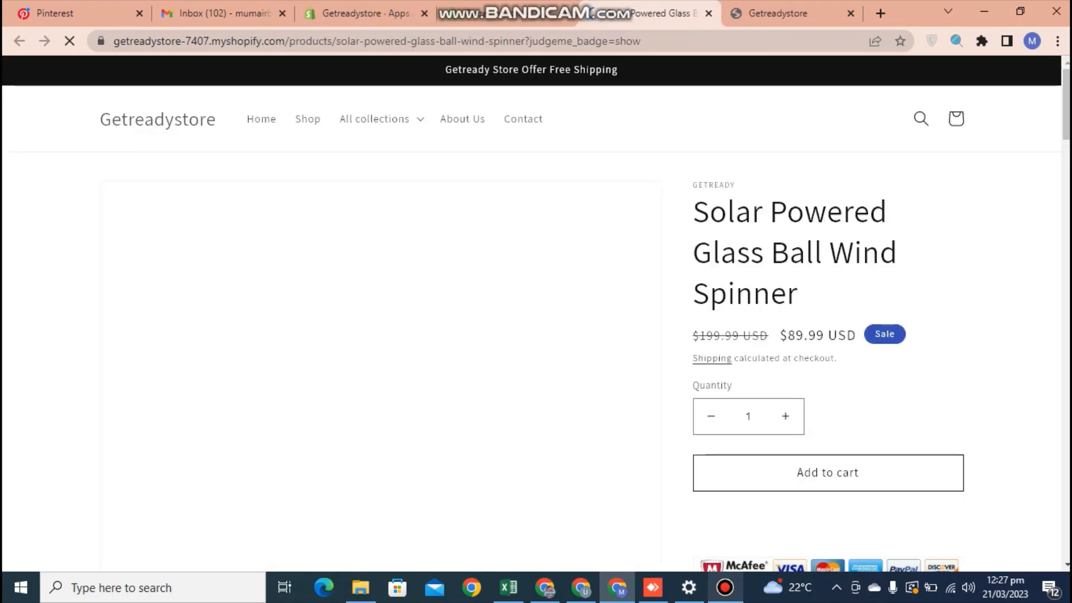
scroll(536, 313, "down", 3)
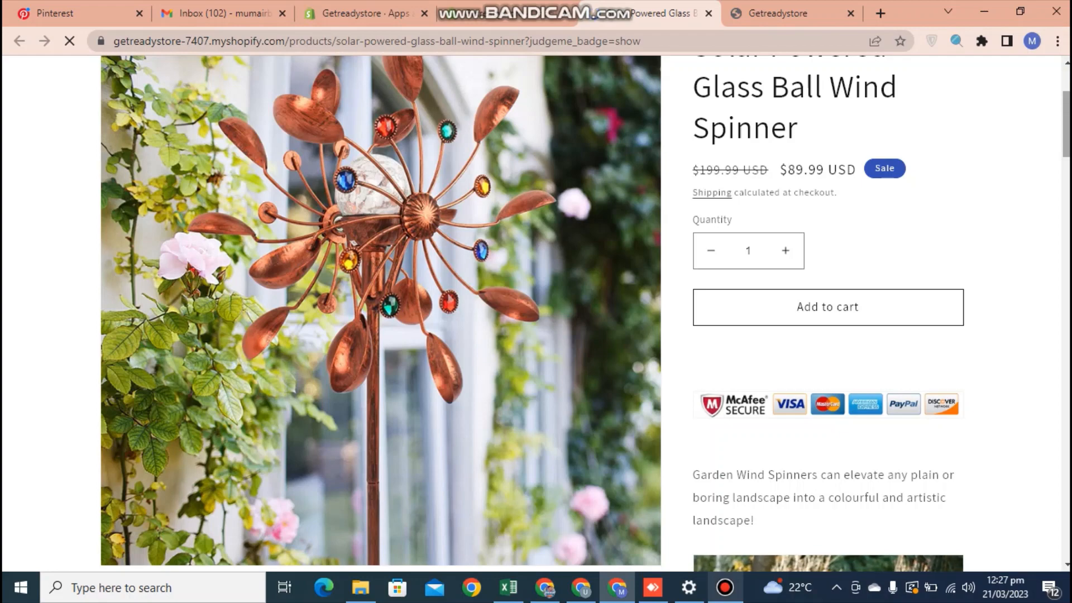
mouse_move(1067, 123)
left_mouse_down()
mouse_move(1067, 488)
mouse_move(1067, 89)
mouse_move(1067, 105)
left_mouse_up()
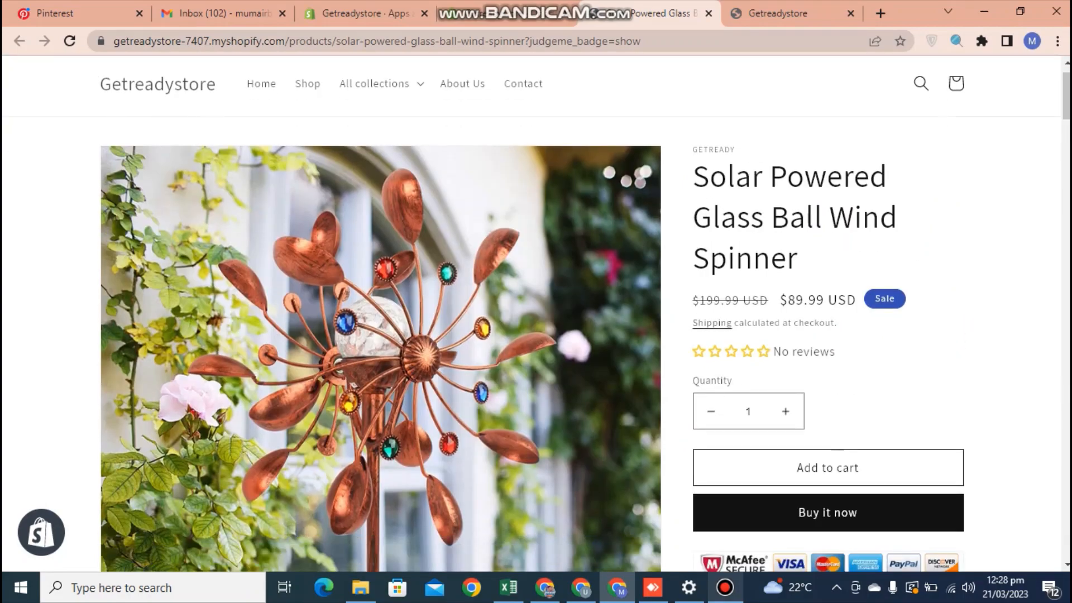
left_click_drag(1067, 97, 1066, 88)
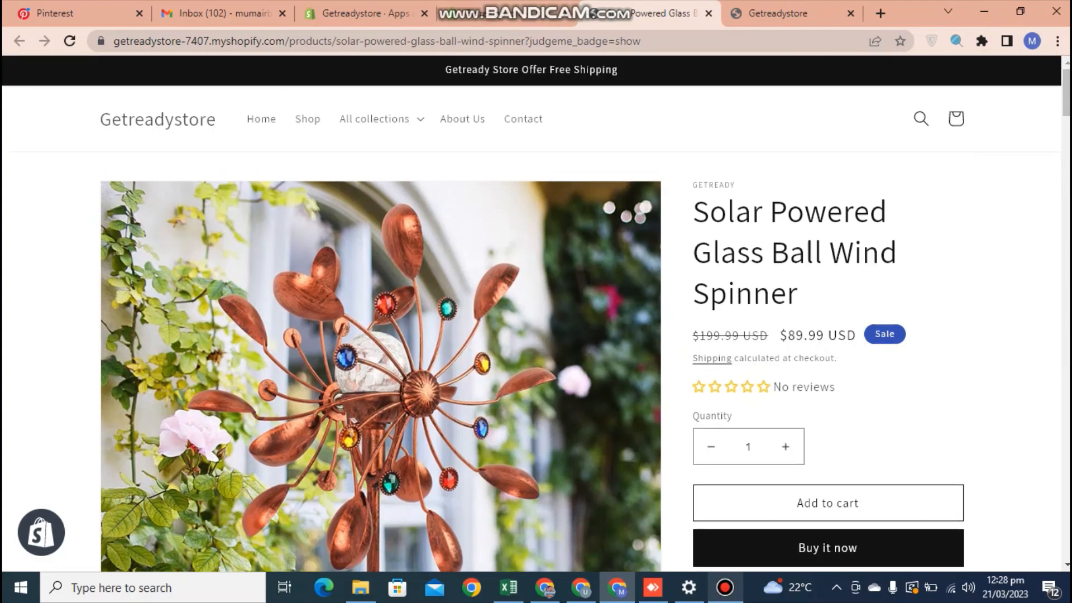
left_click(510, 13)
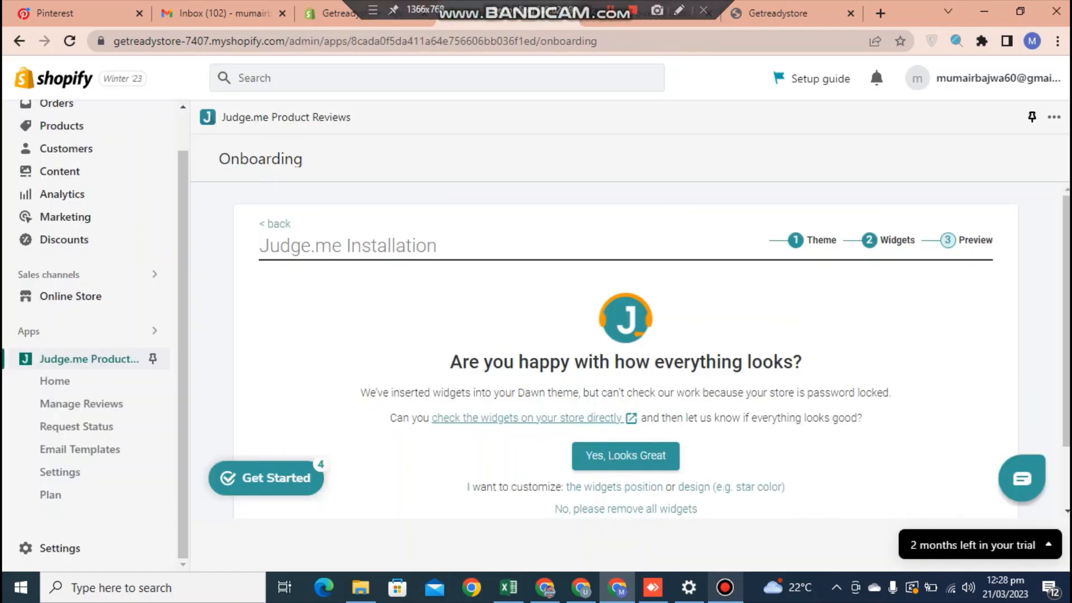
Confirm with 'Yes, Looks Great' and go to the Judge.me Settings page.
left_click(625, 456)
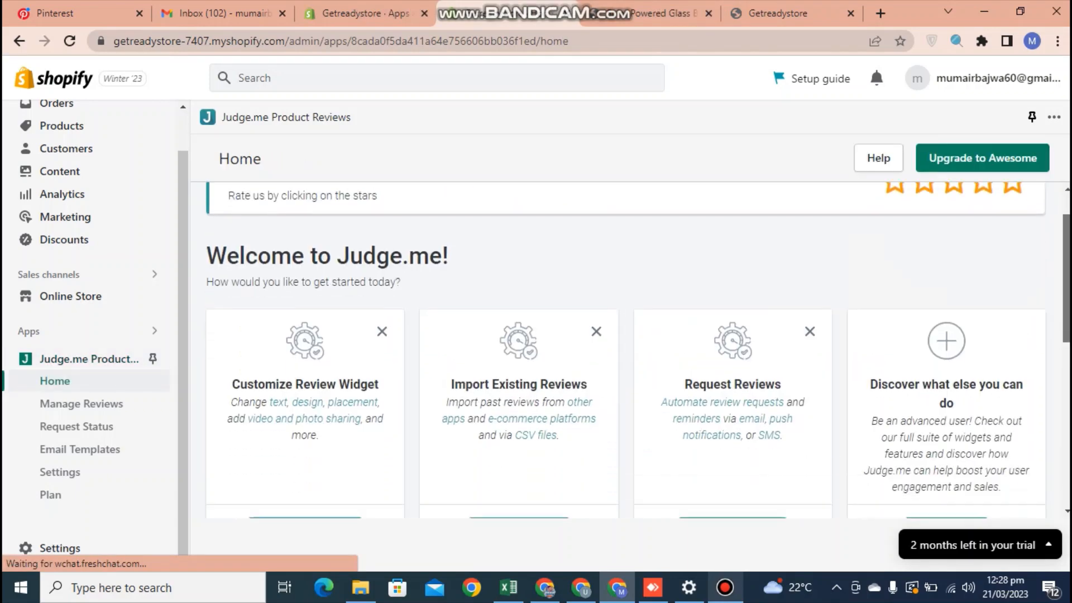
left_click(60, 472)
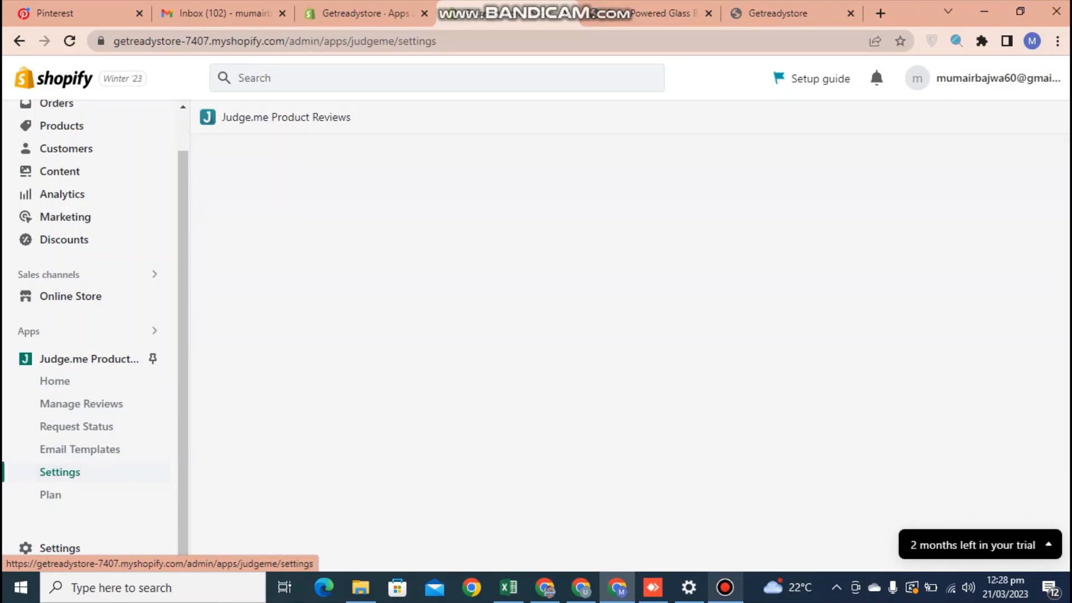
Open Judge.me Settings on the Review Widget tab and scroll to Widget Color.
left_click(55, 381)
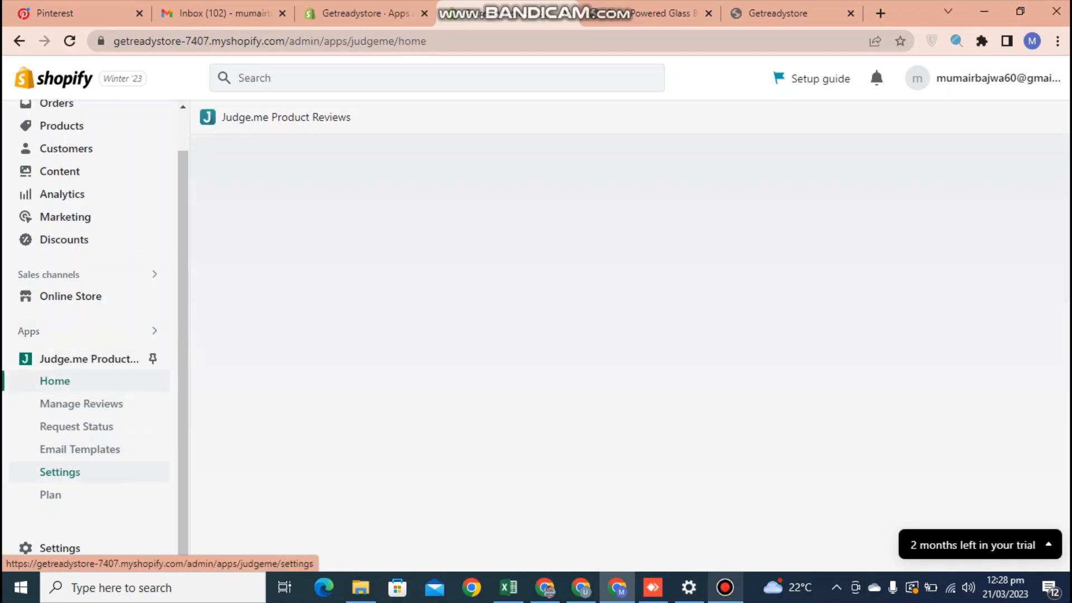
left_click(59, 472)
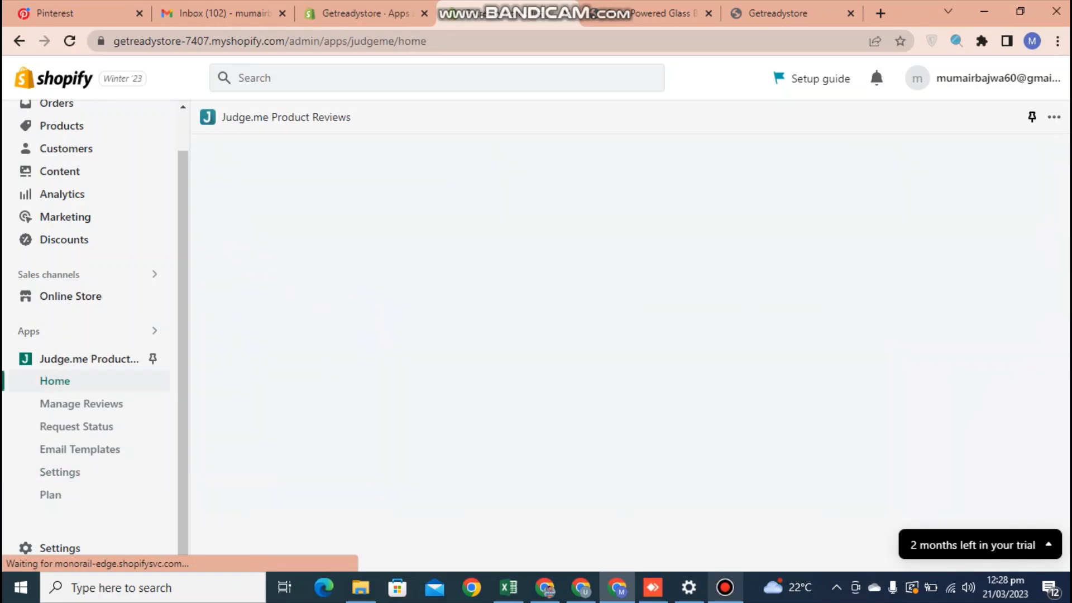
left_click(60, 472)
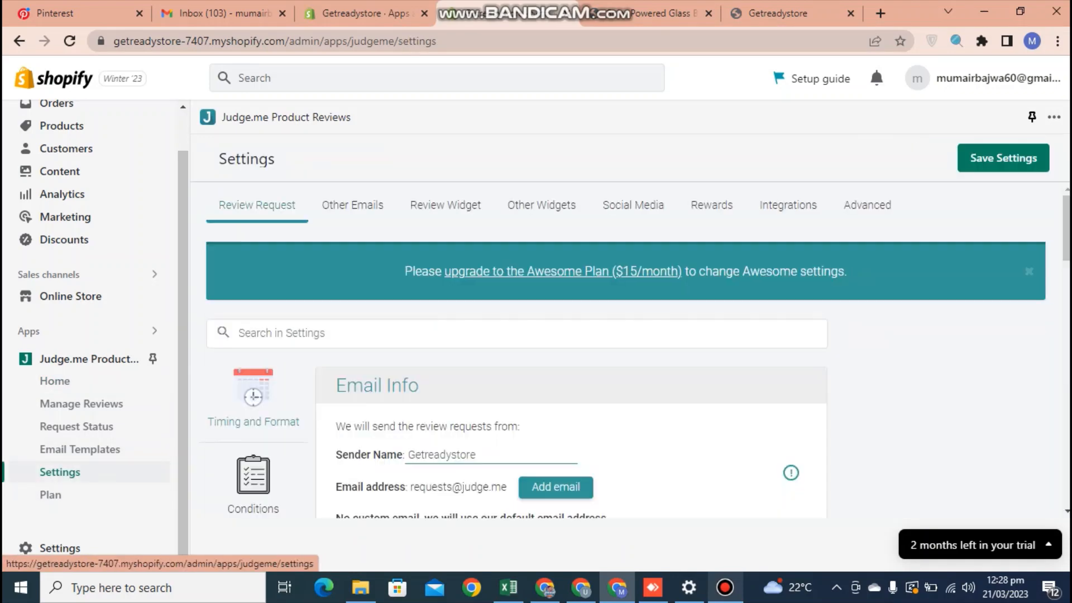
left_click(445, 205)
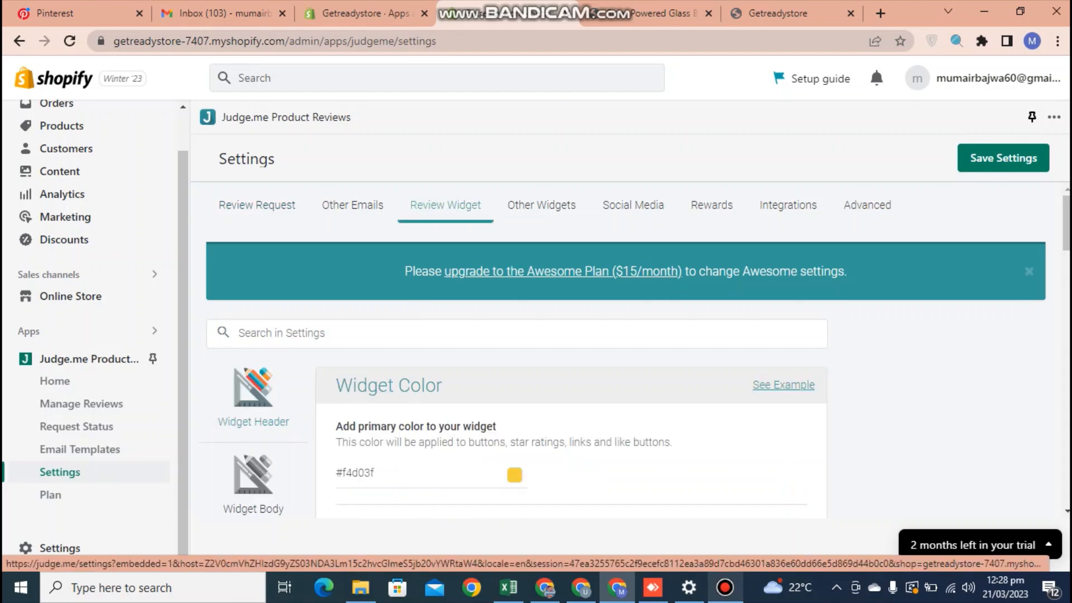
scroll(636, 350, "down", 3)
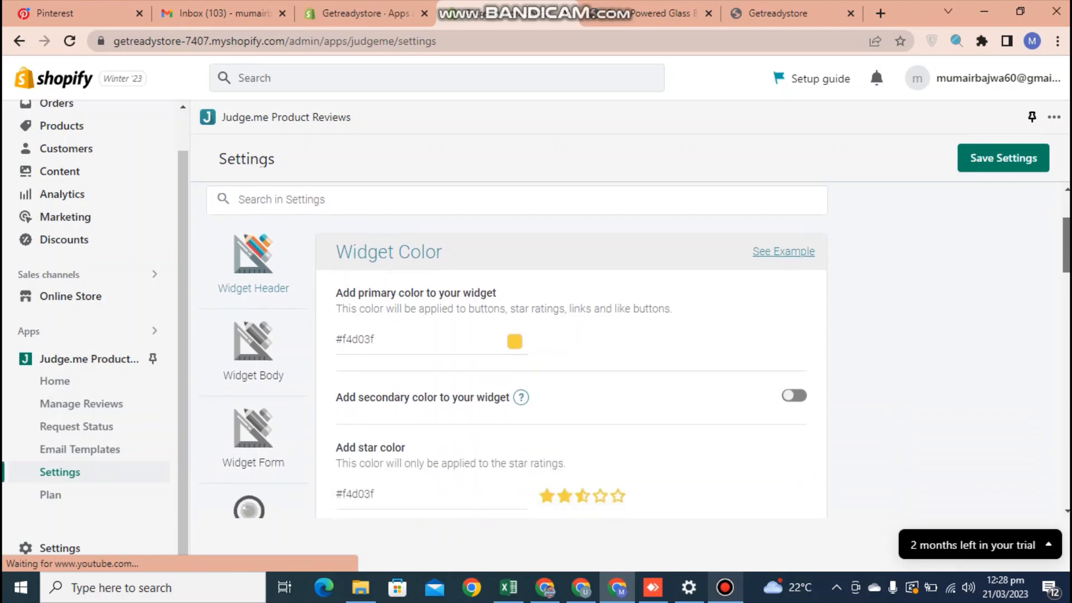
scroll(636, 351, "down", 1)
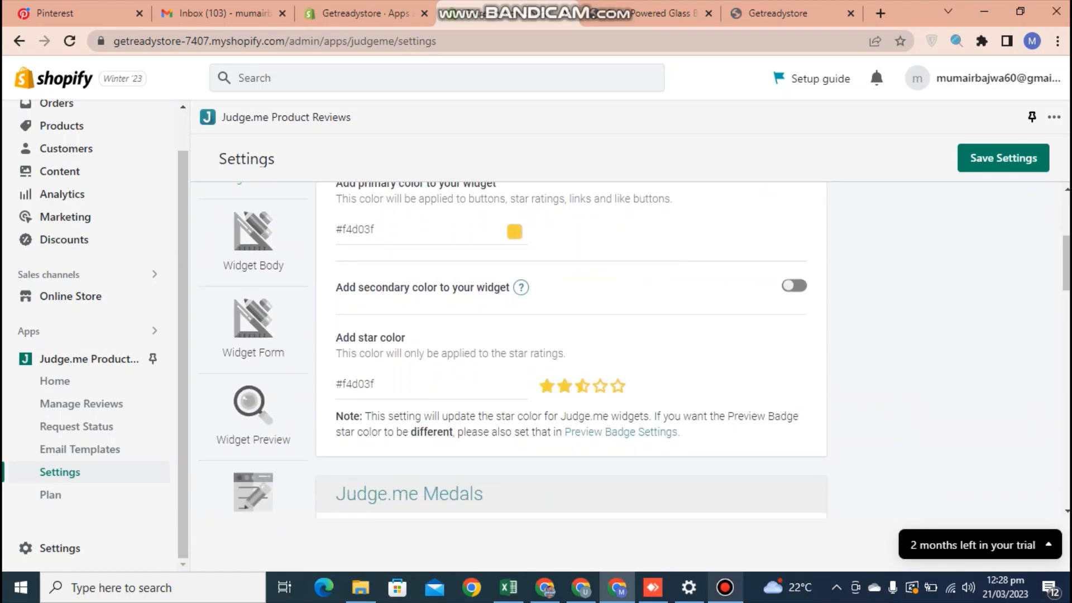
Open the primary widget colour picker, then start a new browser tab.
left_click(514, 232)
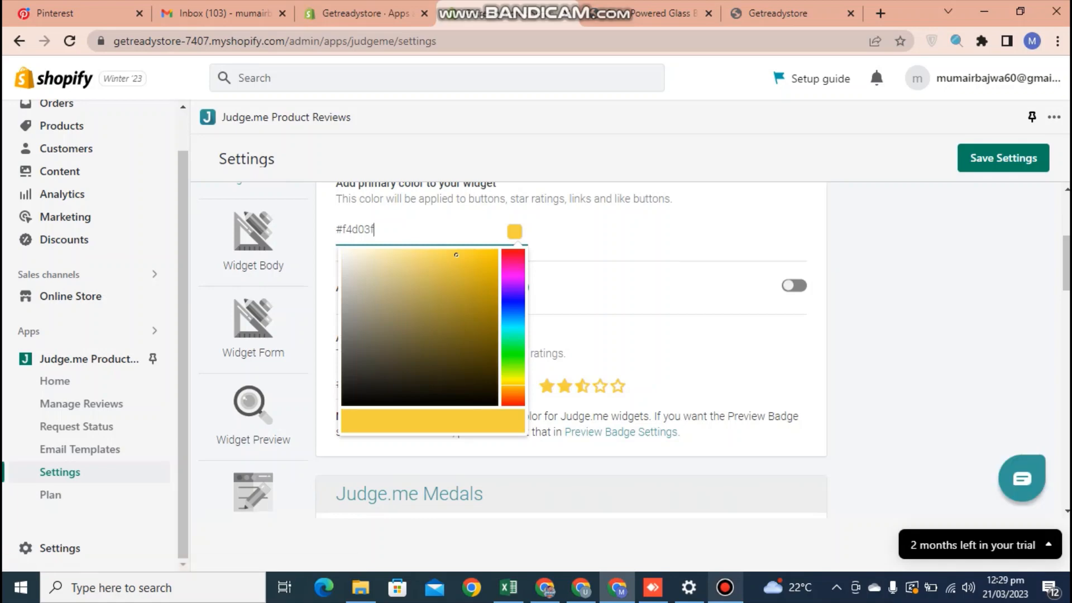
left_click(648, 235)
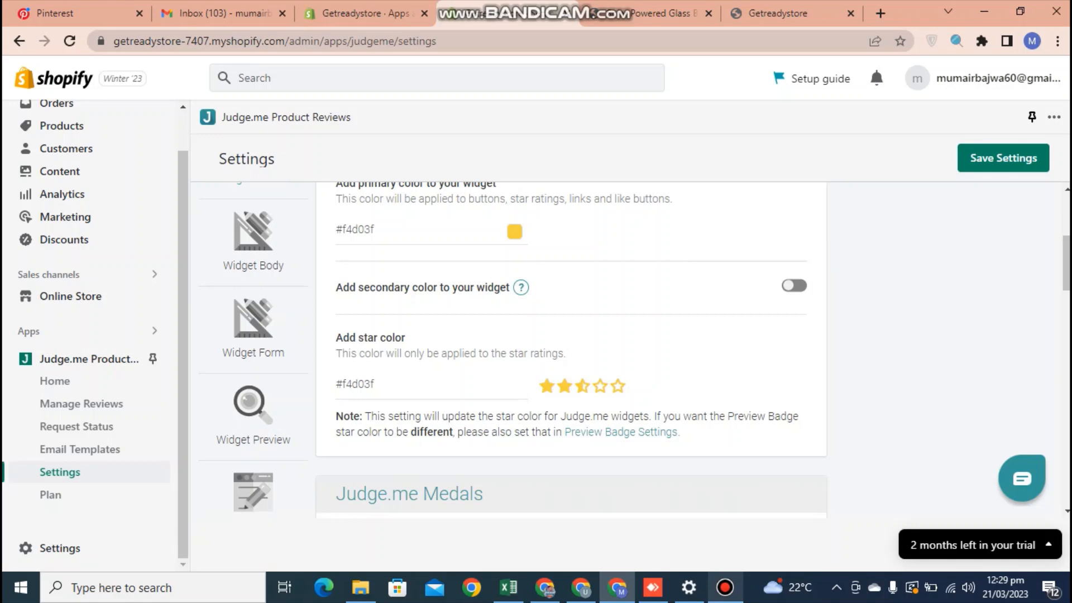
left_click(514, 232)
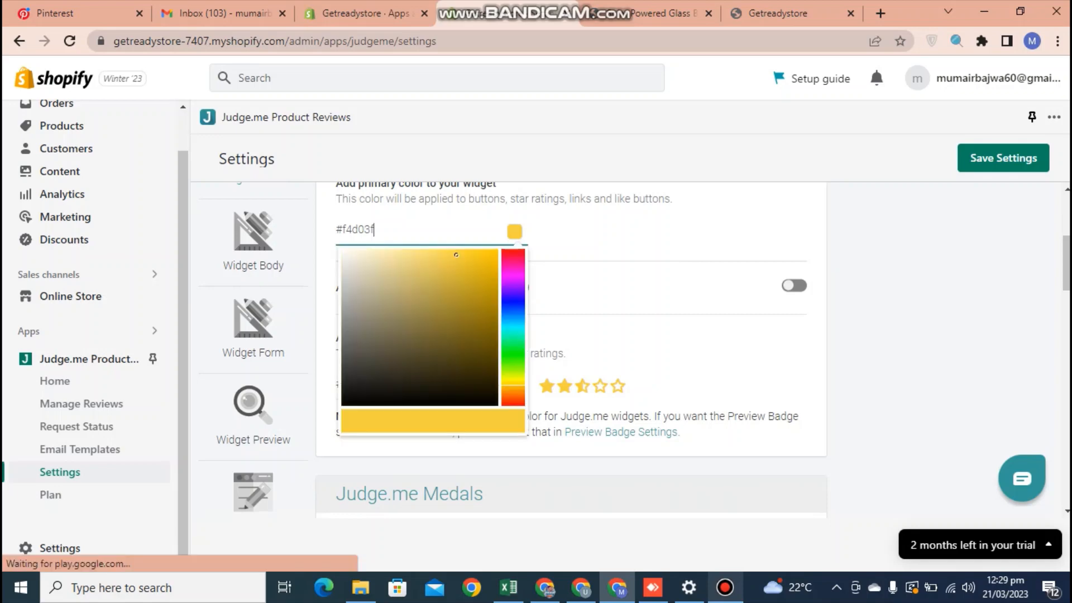
left_click(642, 240)
left_click(514, 232)
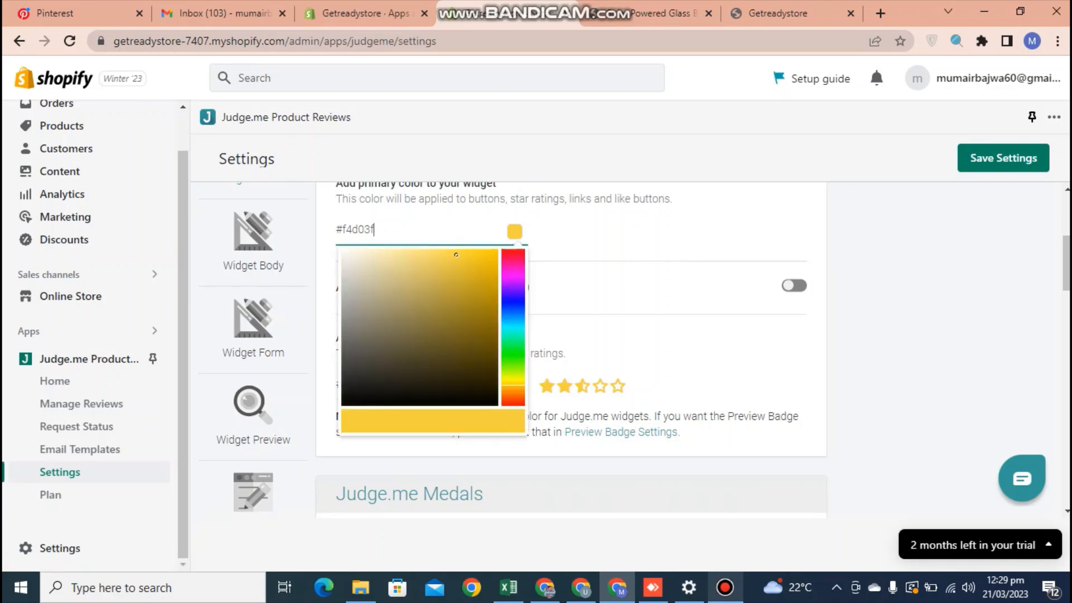
left_click(880, 14)
Search 'html color codes', look up #F4D03F on htmlcolorcodes.com, then close that tab.
type("html")
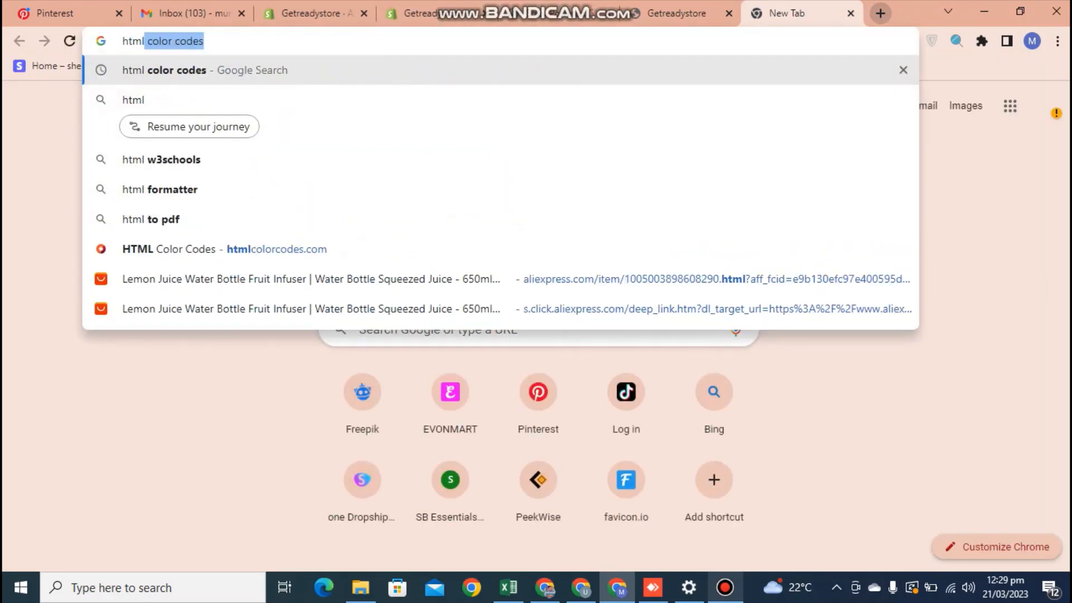
key("Return")
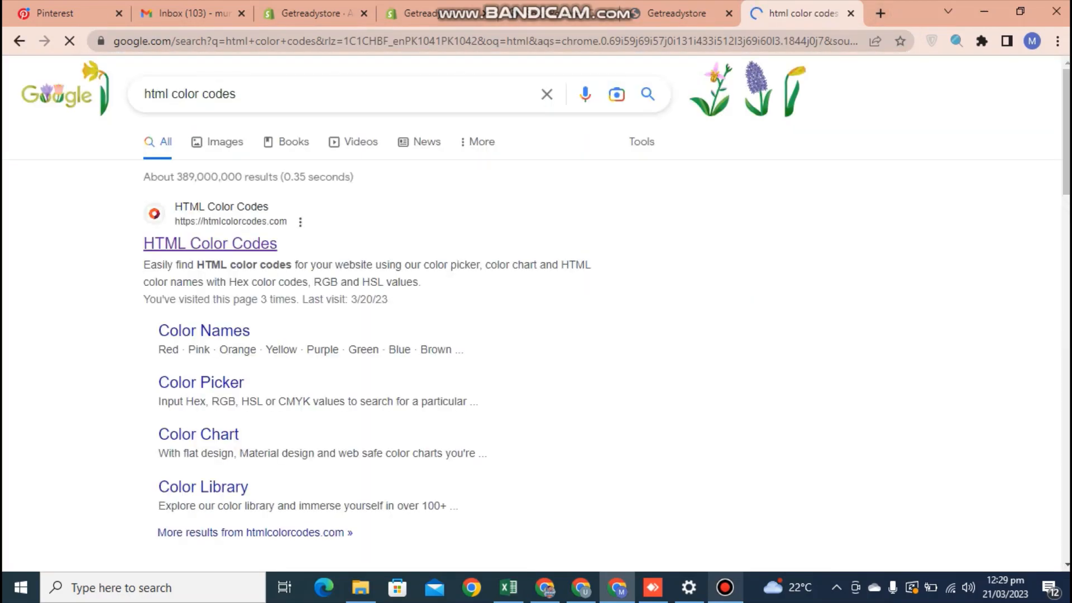
left_click(210, 244)
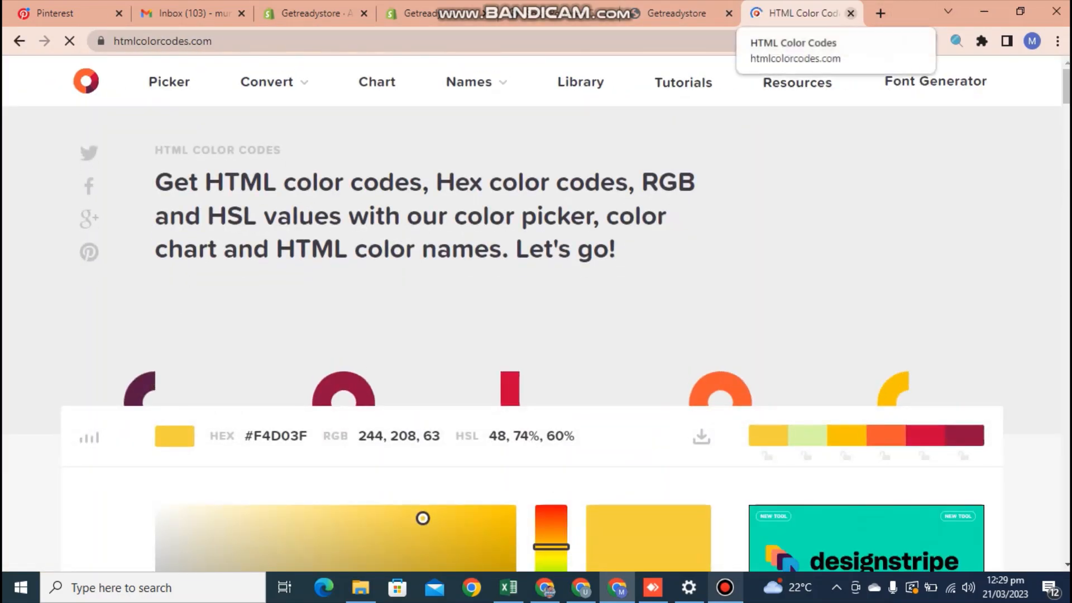
left_click(851, 13)
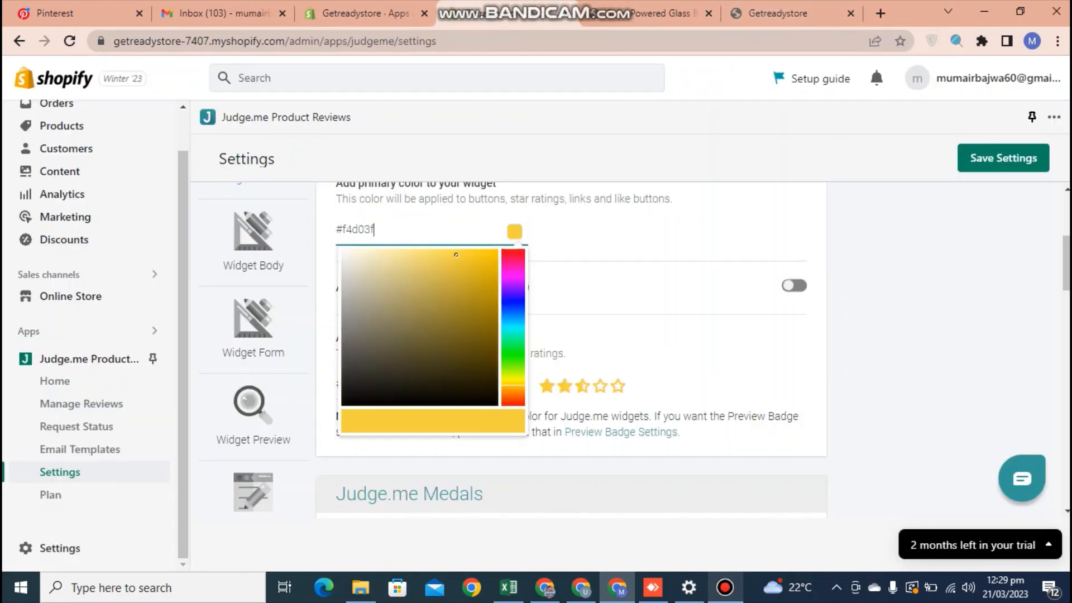
Edit the primary colour code to #f4d03f and paste over the star colour code.
left_click(681, 240)
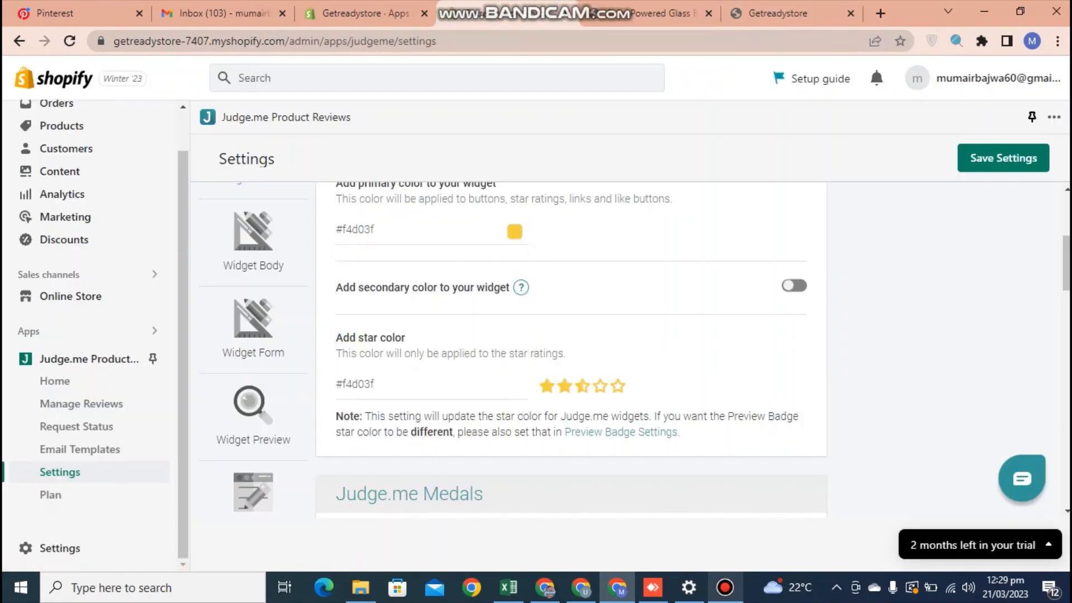
left_click_drag(380, 229, 358, 229)
left_click(681, 241)
left_click_drag(379, 385, 341, 386)
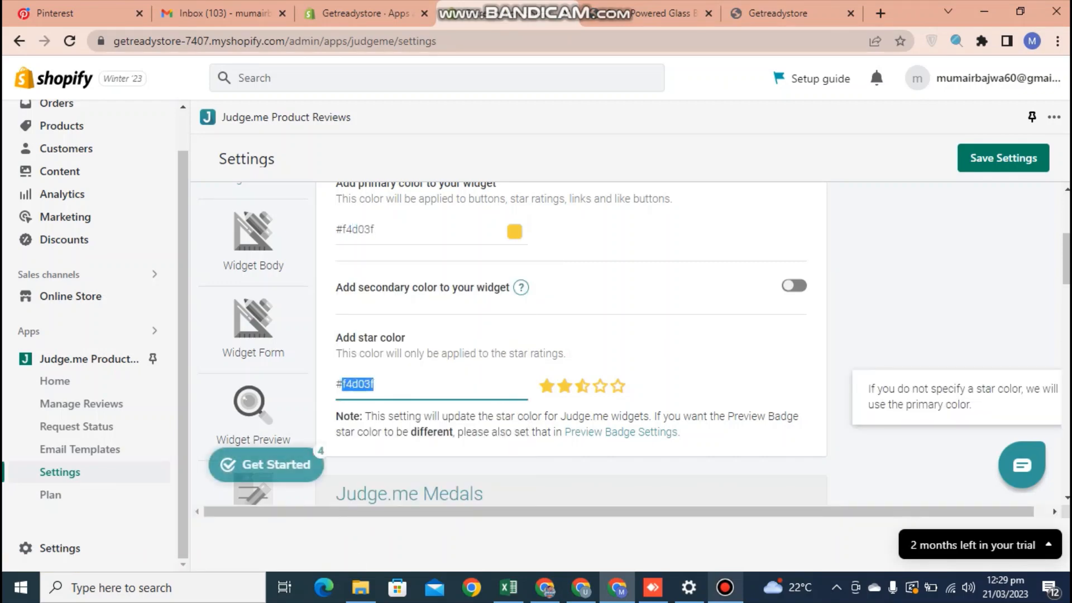
type("f4d03f")
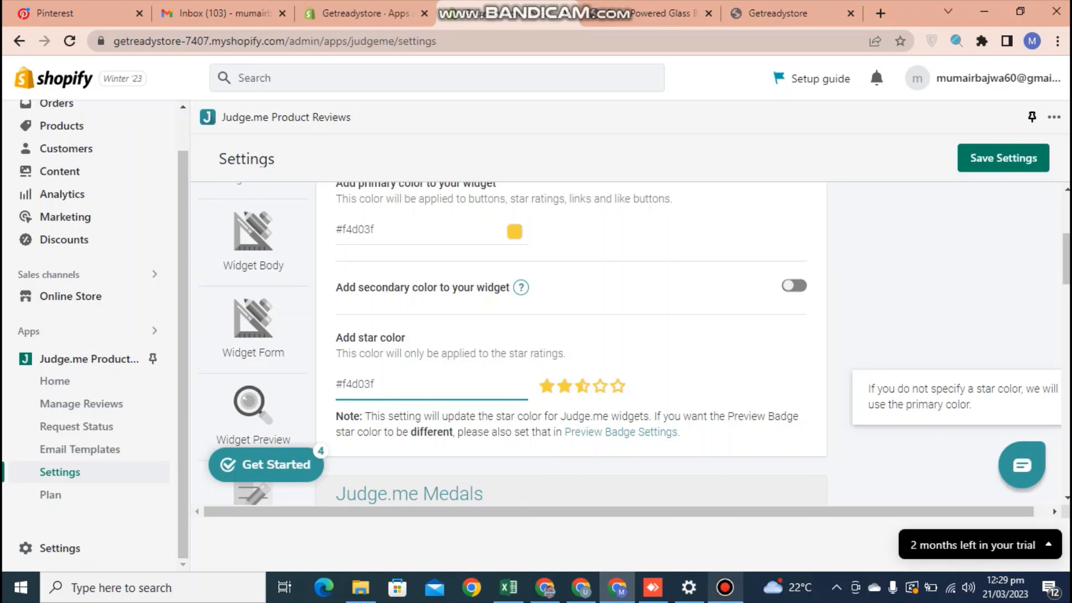
Keep Product Medals on, enable the 'Collected by Judge.me' link, and view the Wind Spinner page.
scroll(570, 346, "down", 4)
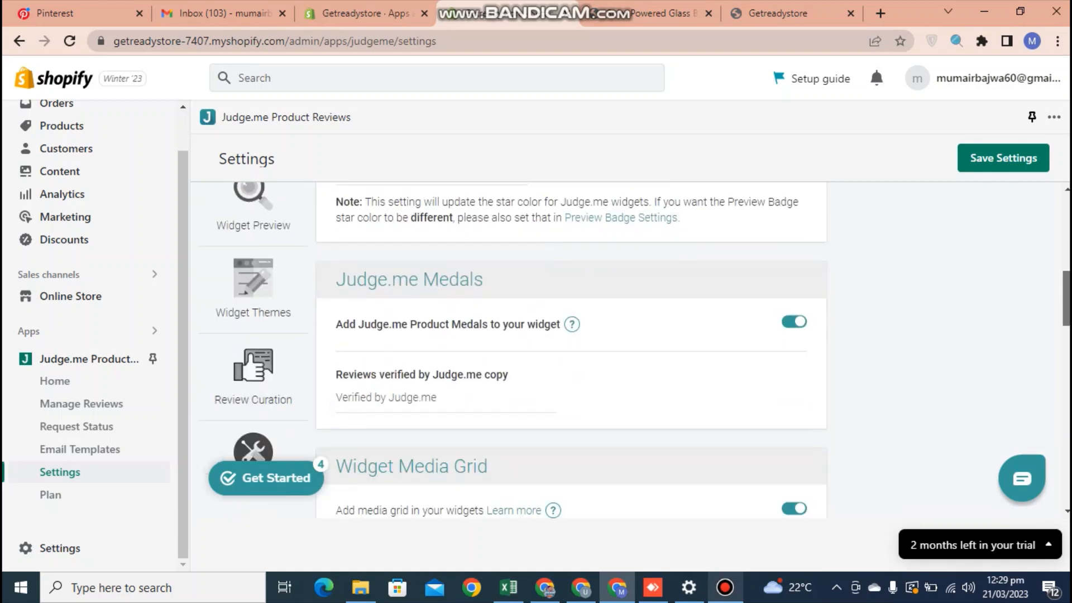
scroll(570, 346, "down", 2)
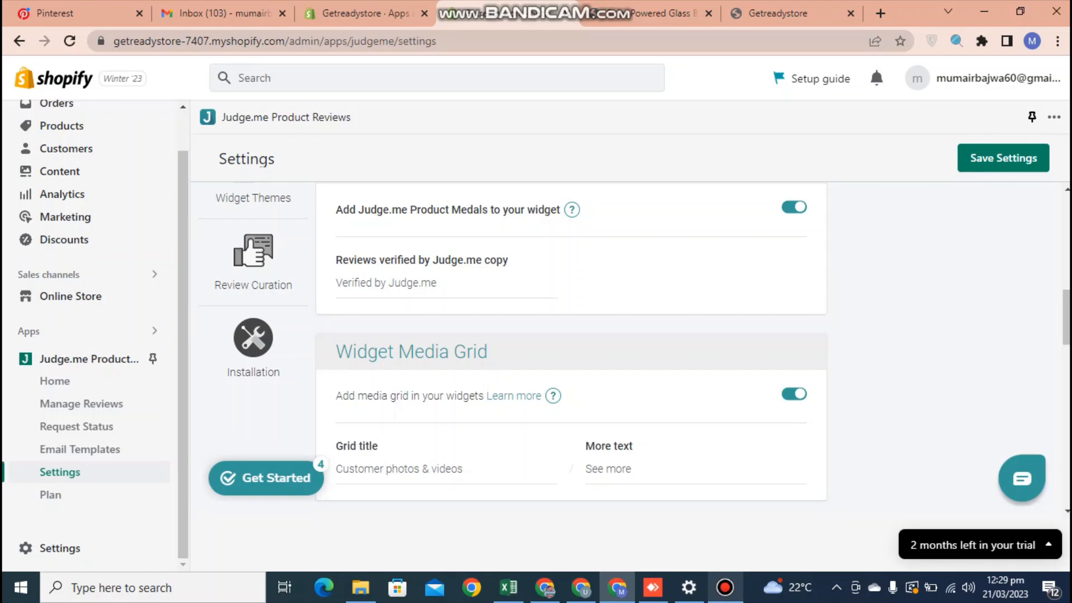
left_click(794, 207)
left_click(794, 207)
scroll(571, 350, "down", 7)
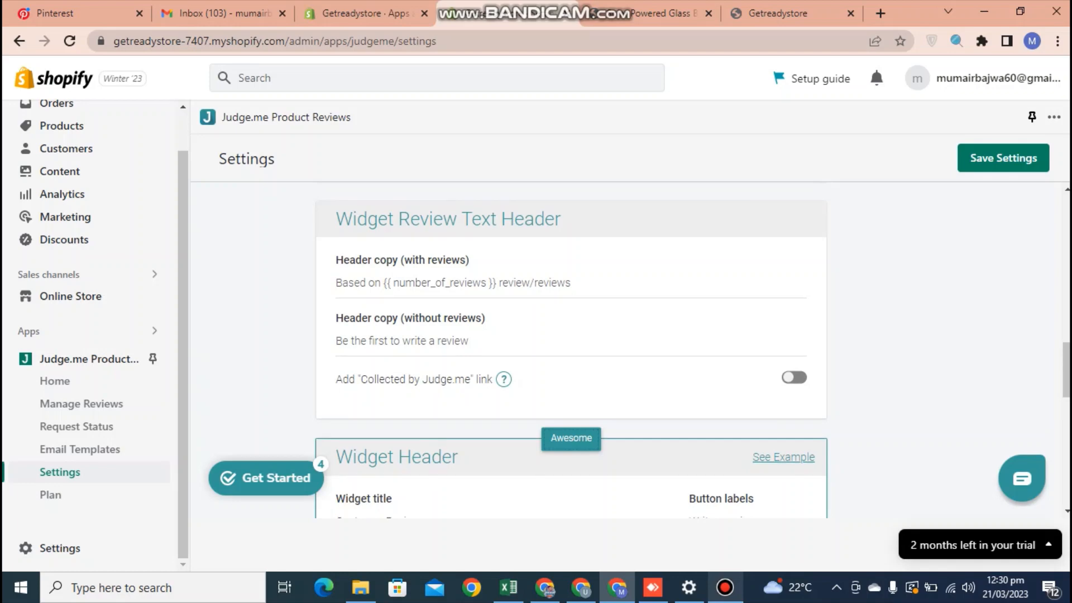
left_click(794, 378)
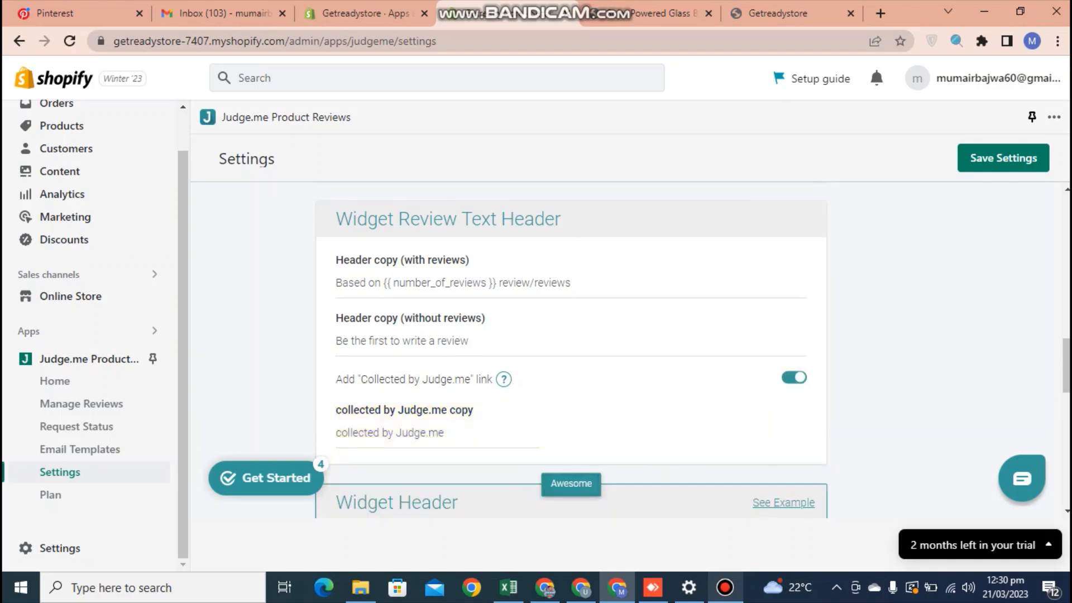
left_click(643, 14)
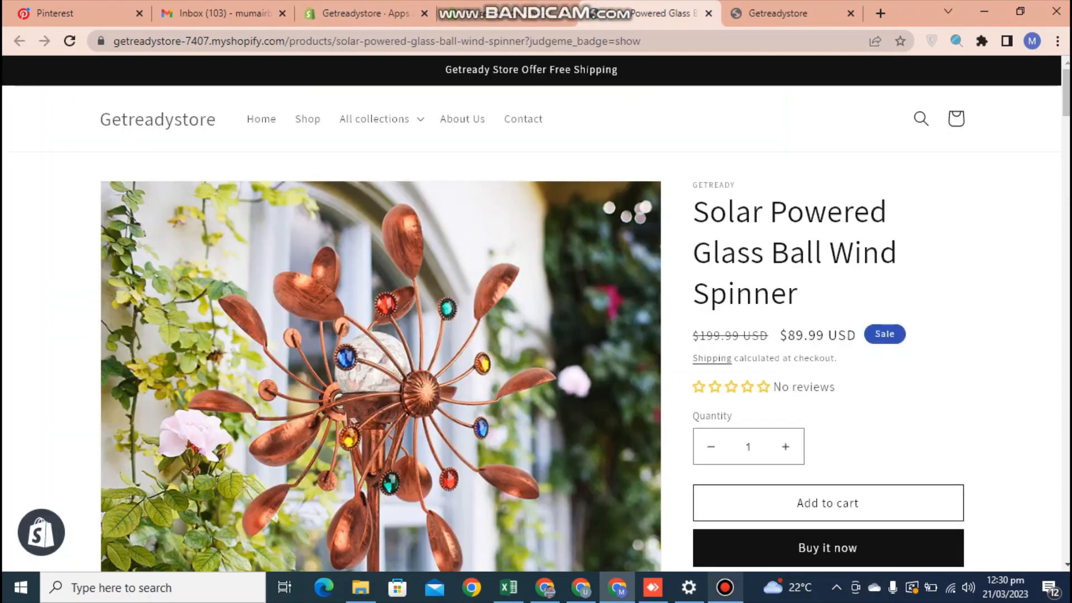
Inspect the Wind Spinner's empty Customer Reviews message 'Be the first to write a review'.
scroll(537, 313, "down", 20)
scroll(536, 313, "down", 15)
scroll(536, 313, "up", 10)
scroll(536, 313, "down", 5)
scroll(536, 313, "down", 4)
left_click_drag(909, 319, 757, 319)
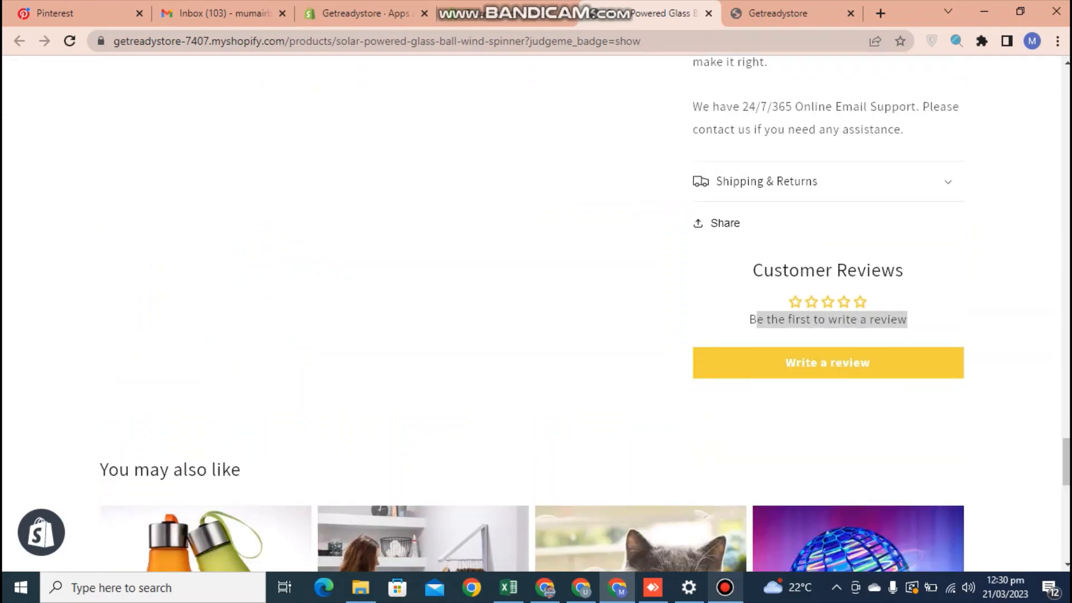
left_click(757, 319)
left_click(505, 14)
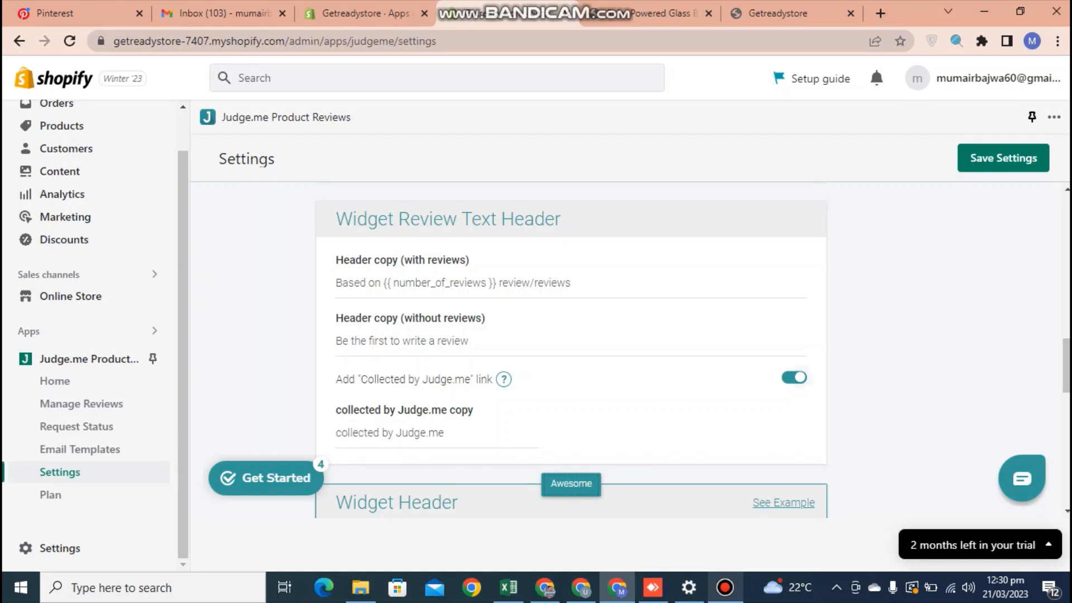
Switch the 'Collected by Judge.me' link off, save the review widget settings, and open Online Store.
left_click(794, 378)
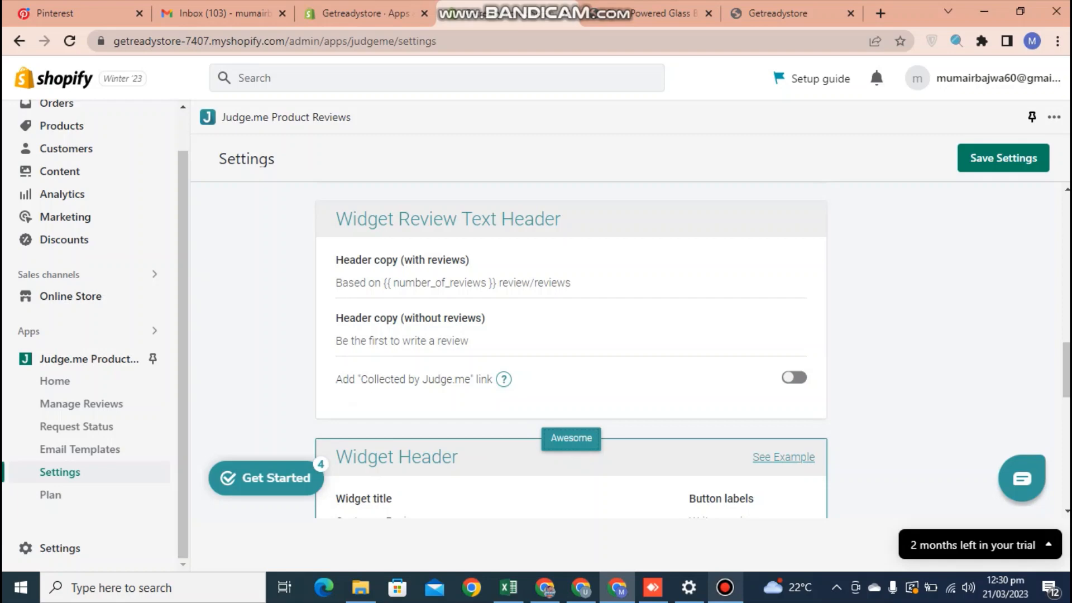
left_click(795, 378)
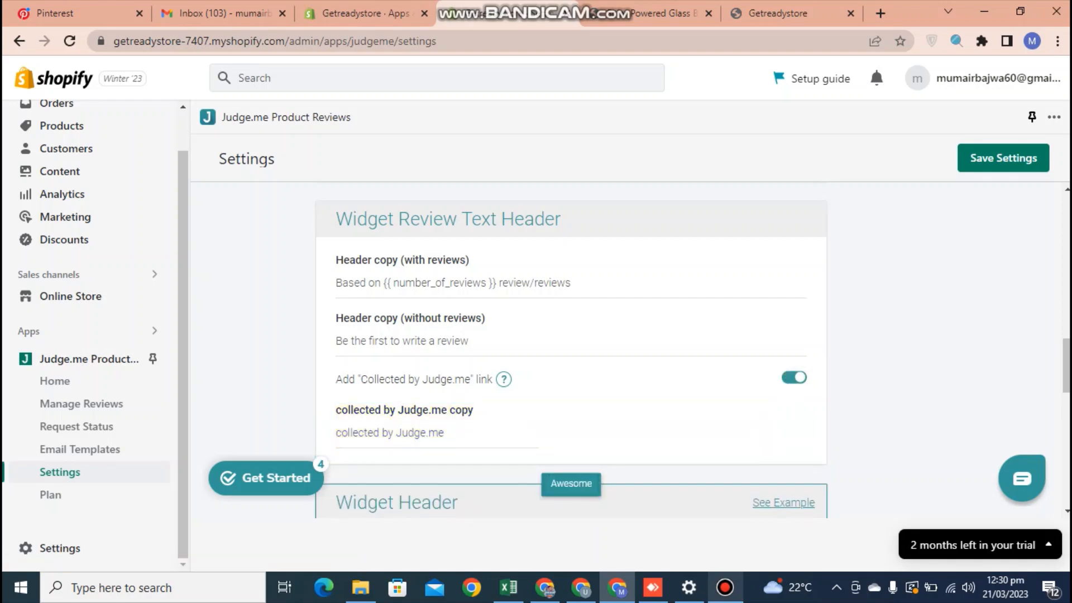
left_click(794, 378)
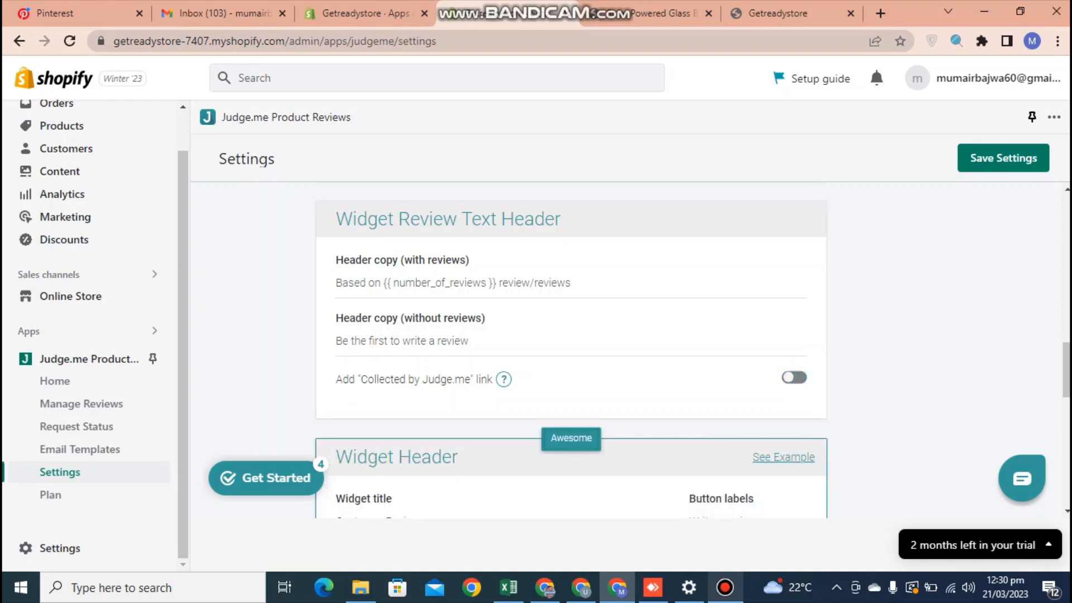
scroll(794, 378, "down", 3)
left_click_drag(1067, 439, 1067, 221)
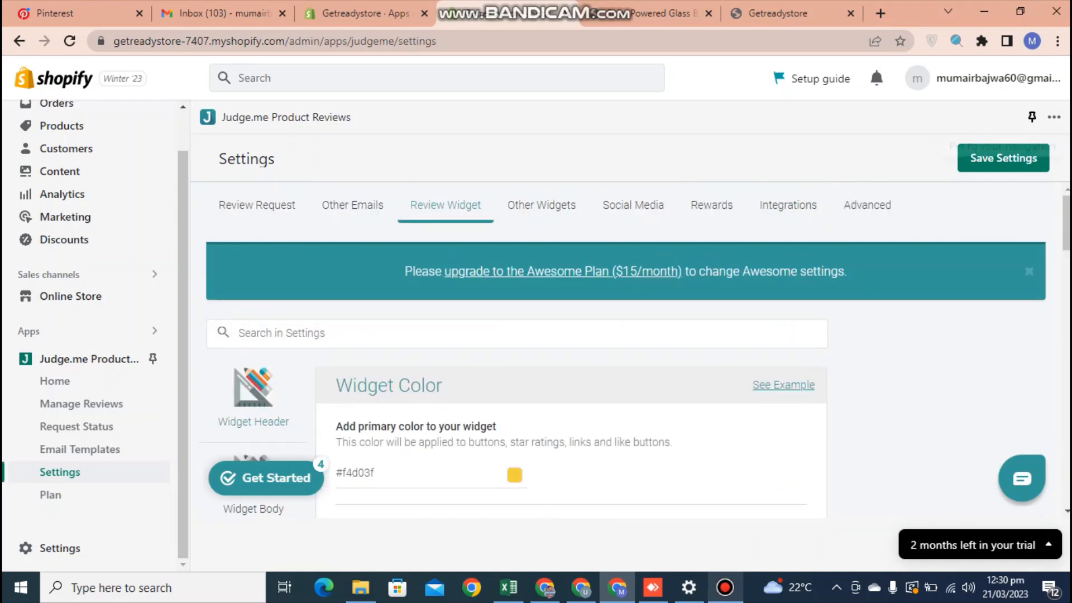
left_click(1004, 158)
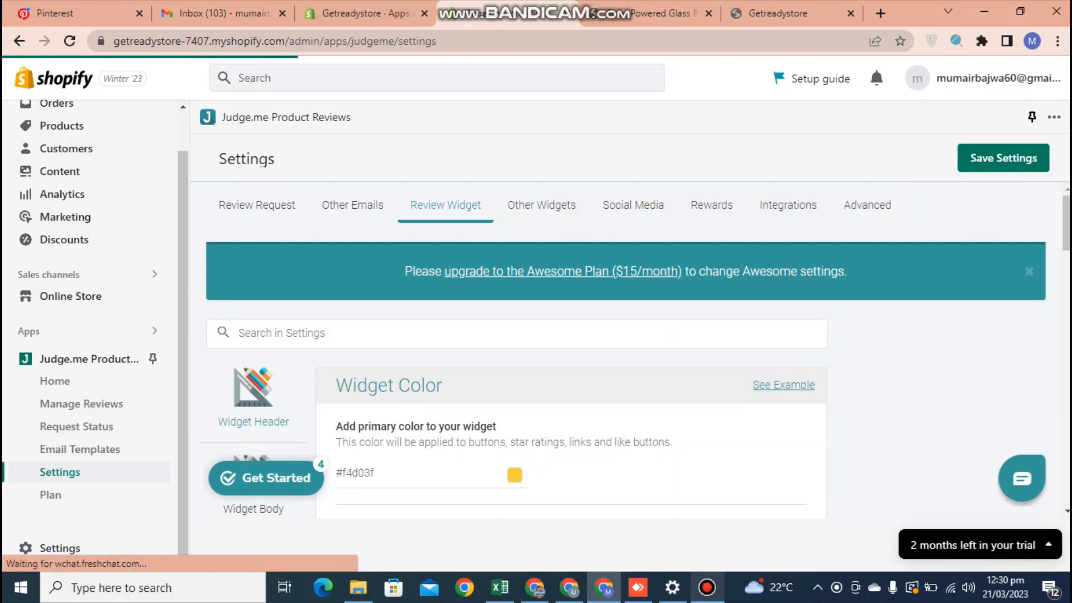
scroll(571, 349, "down", 10)
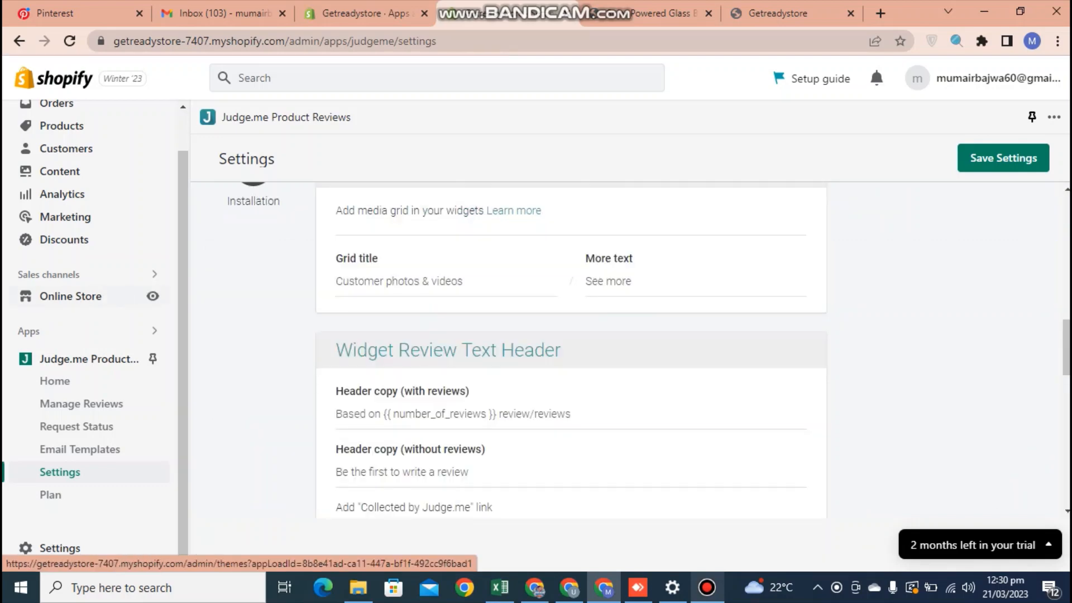
left_click(70, 296)
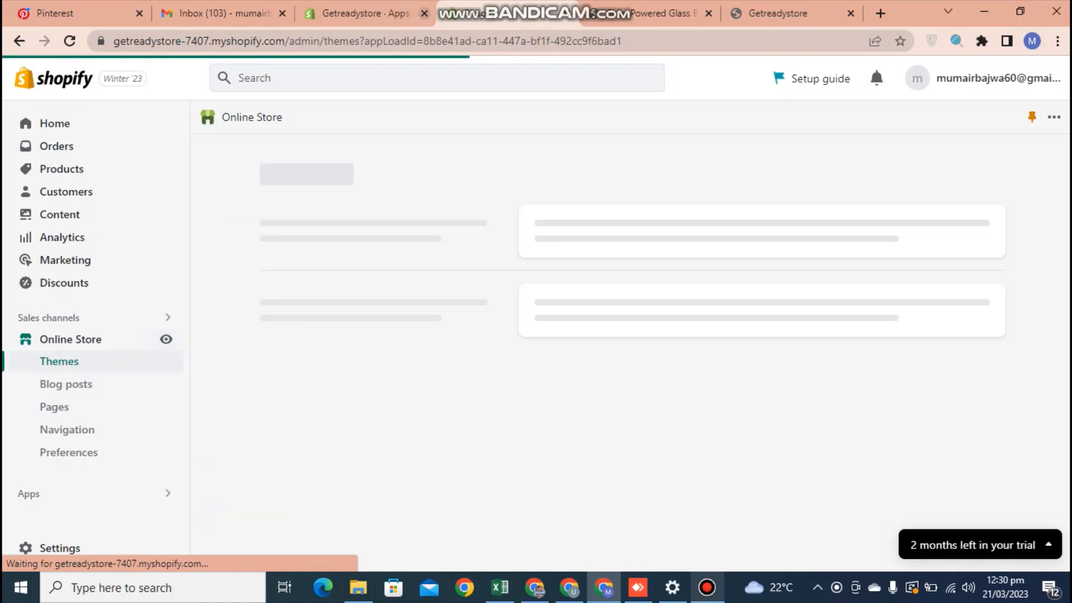
Return to the Wind Spinner page and check the 'No reviews' stars under the $89.99 sale price.
left_click(374, 12)
left_click(656, 12)
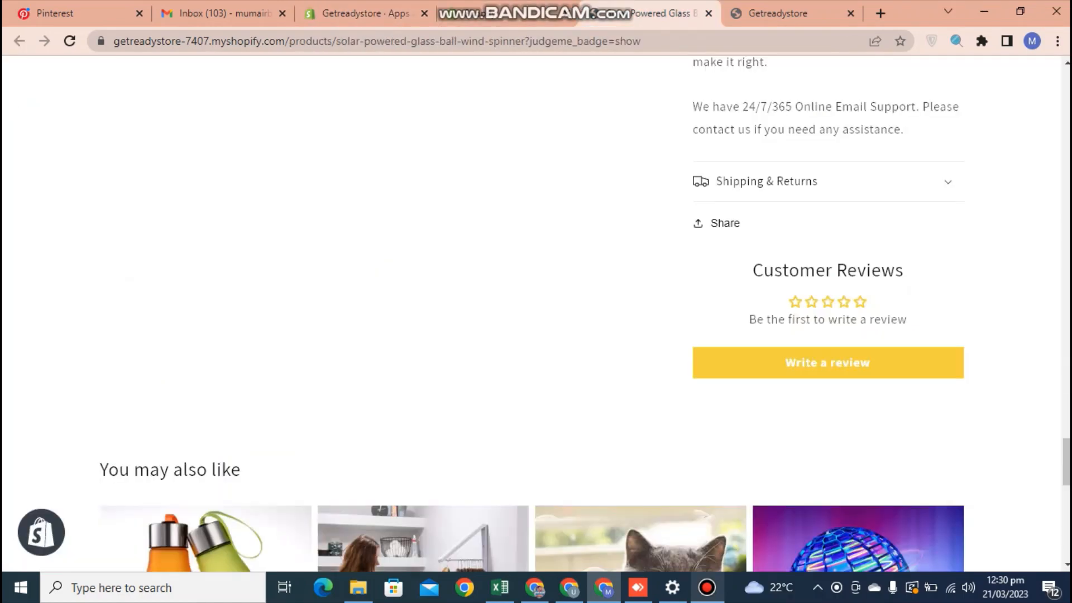
left_click_drag(1067, 462, 1067, 92)
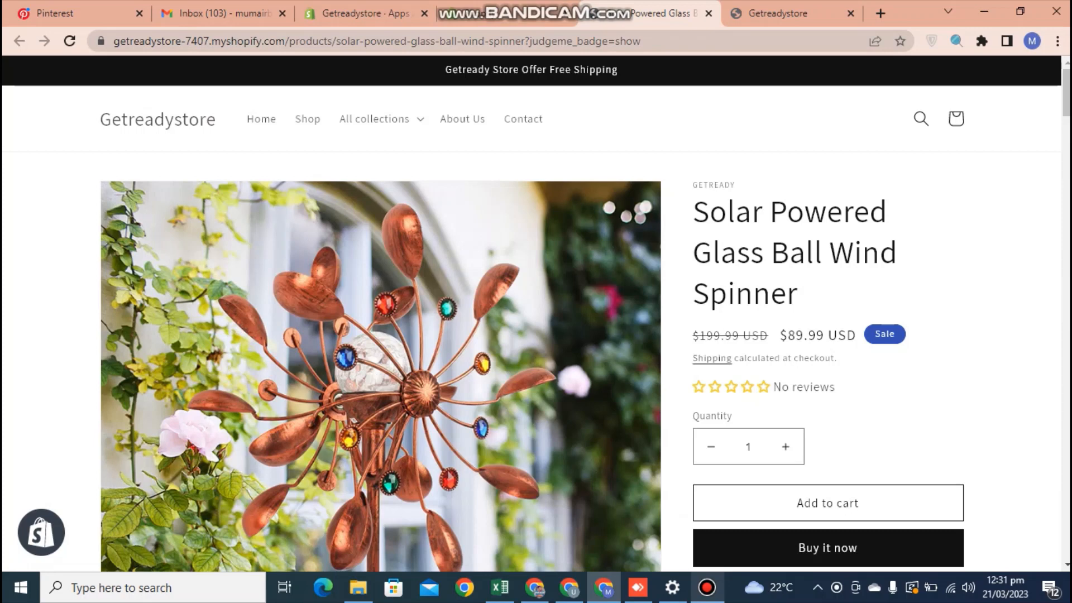
left_click_drag(839, 360, 775, 338)
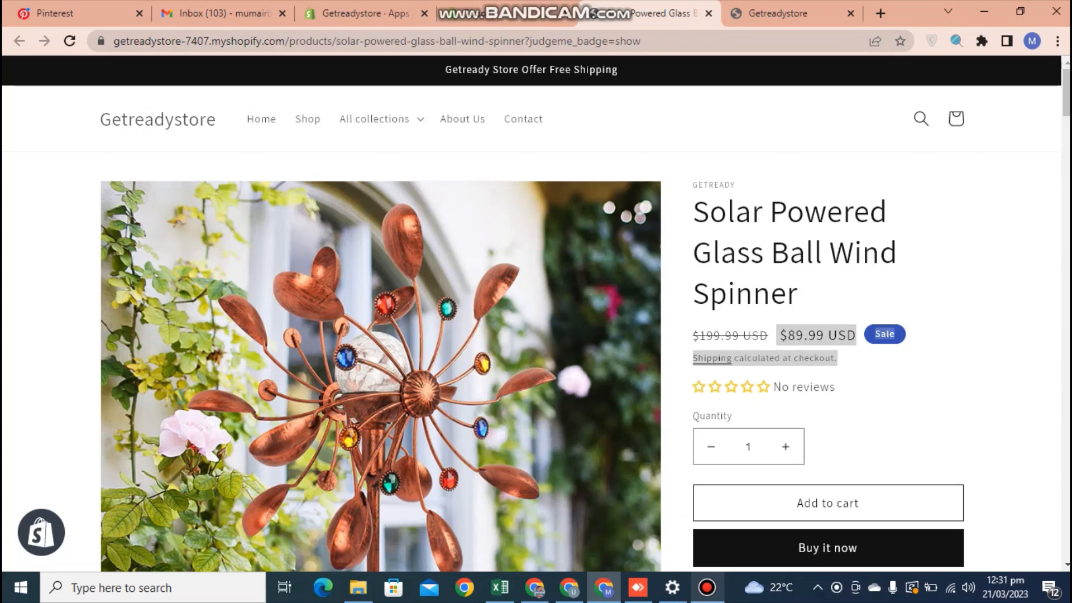
left_click(777, 339)
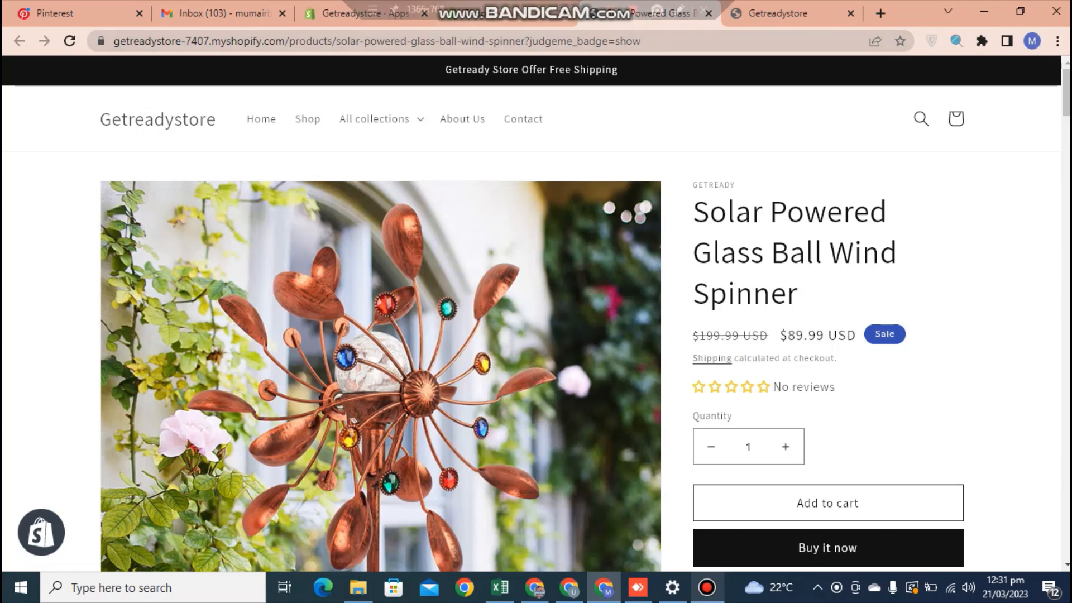
Customize the current Dawn theme and preview the Default product template (Blacklight Flashlight page).
left_click(507, 14)
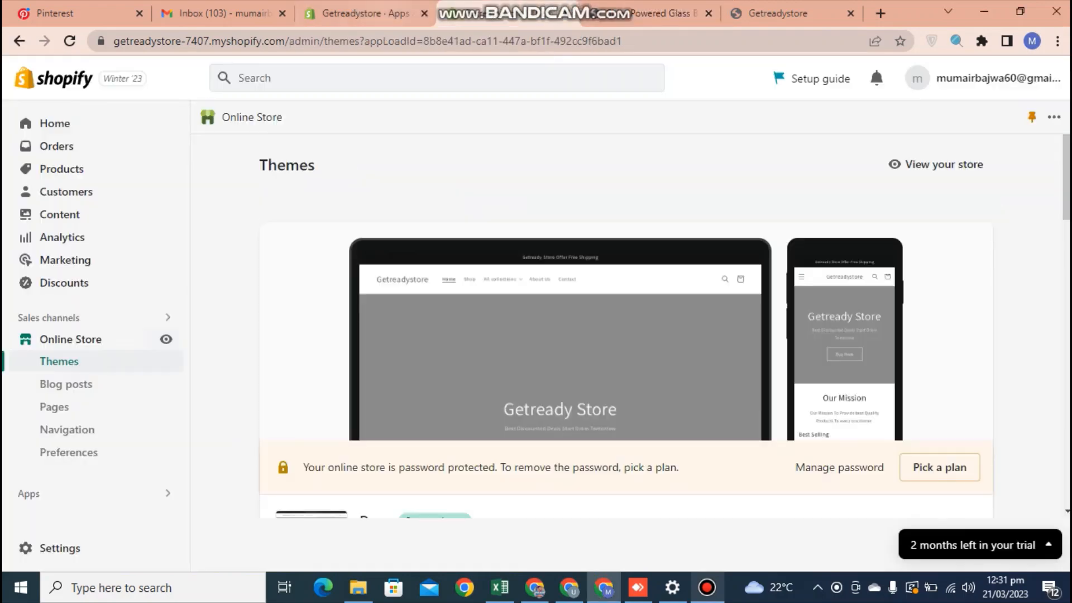
scroll(938, 305, "down", 4)
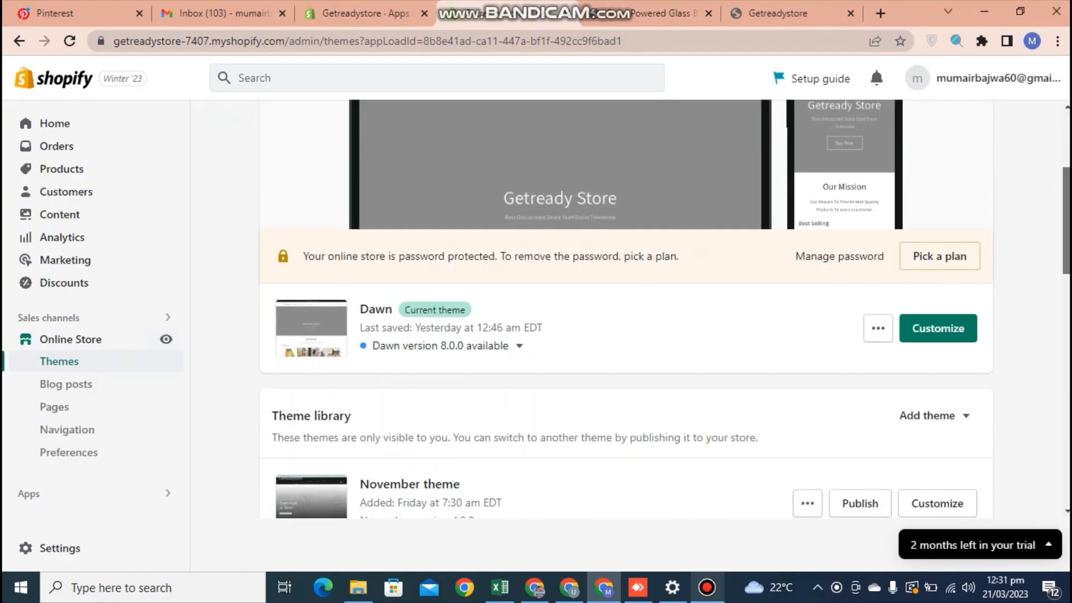
left_click(939, 304)
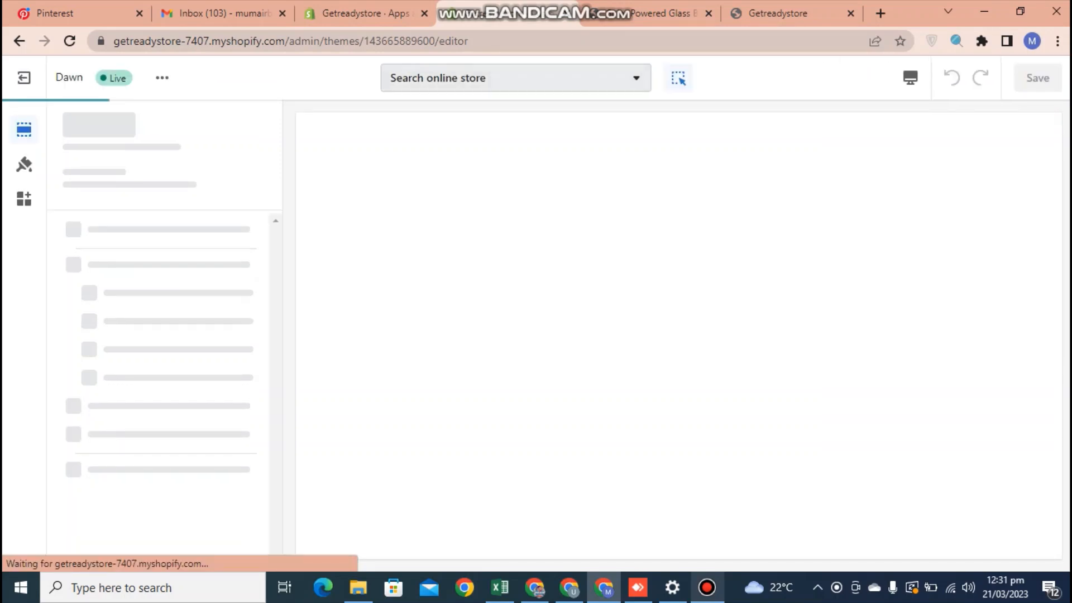
left_click(516, 77)
left_click(516, 198)
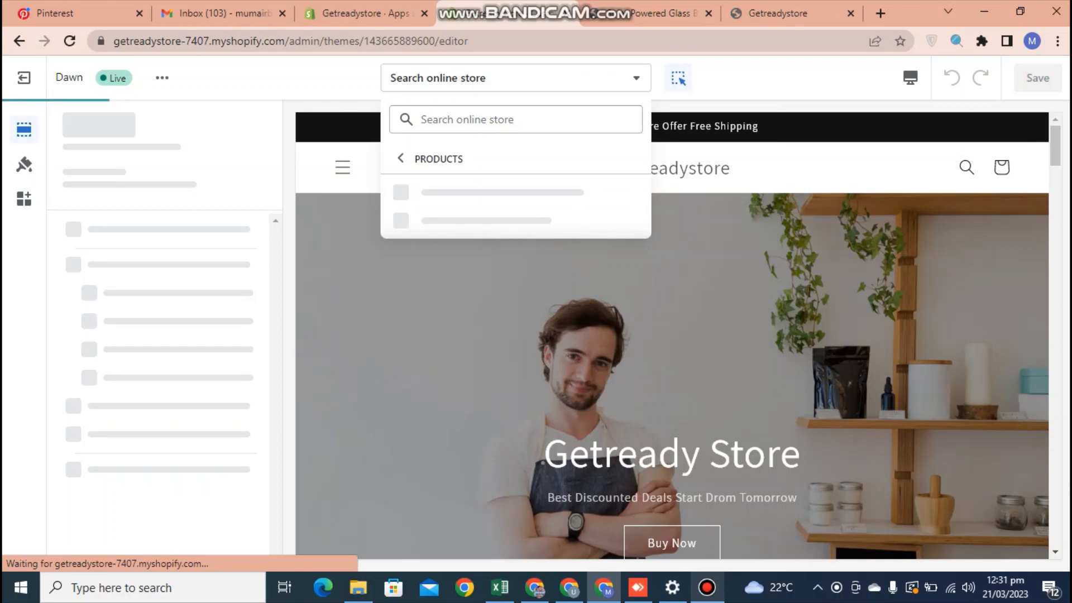
left_click(464, 188)
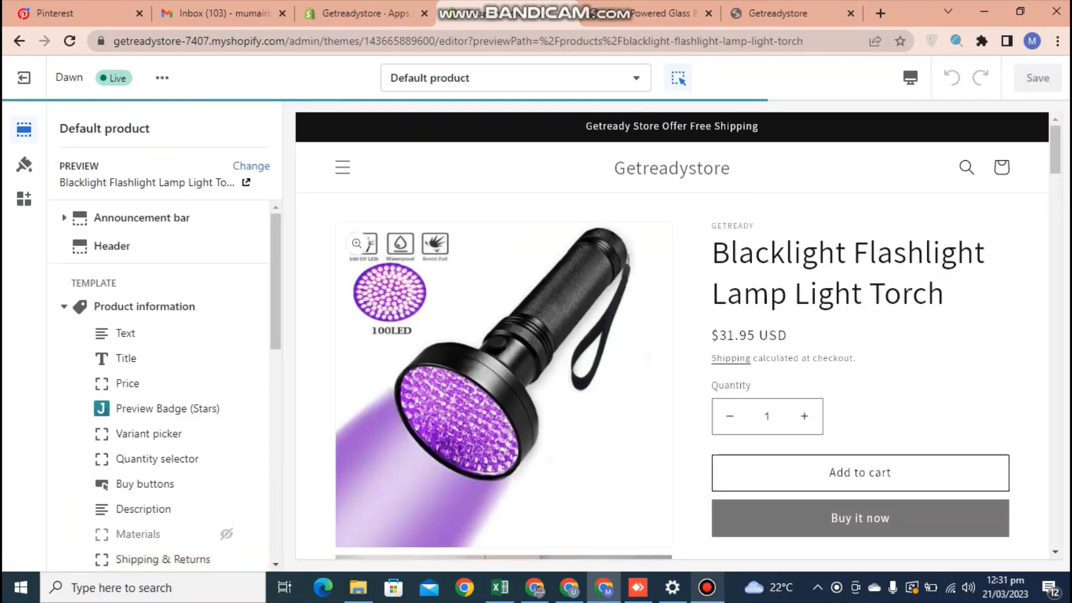
left_click_drag(276, 305, 275, 355)
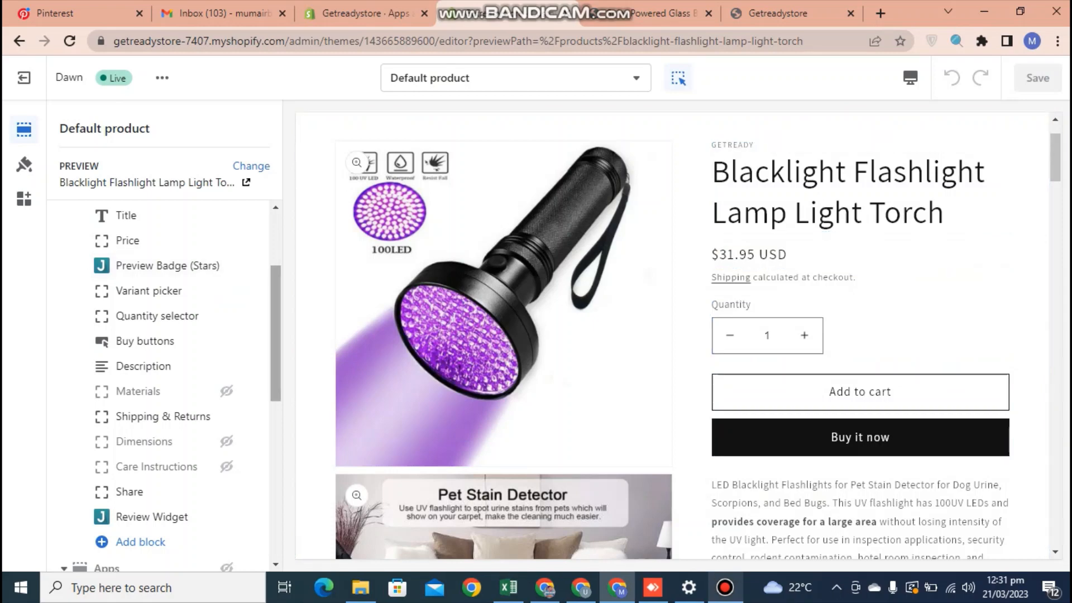
scroll(168, 391, "down", 2)
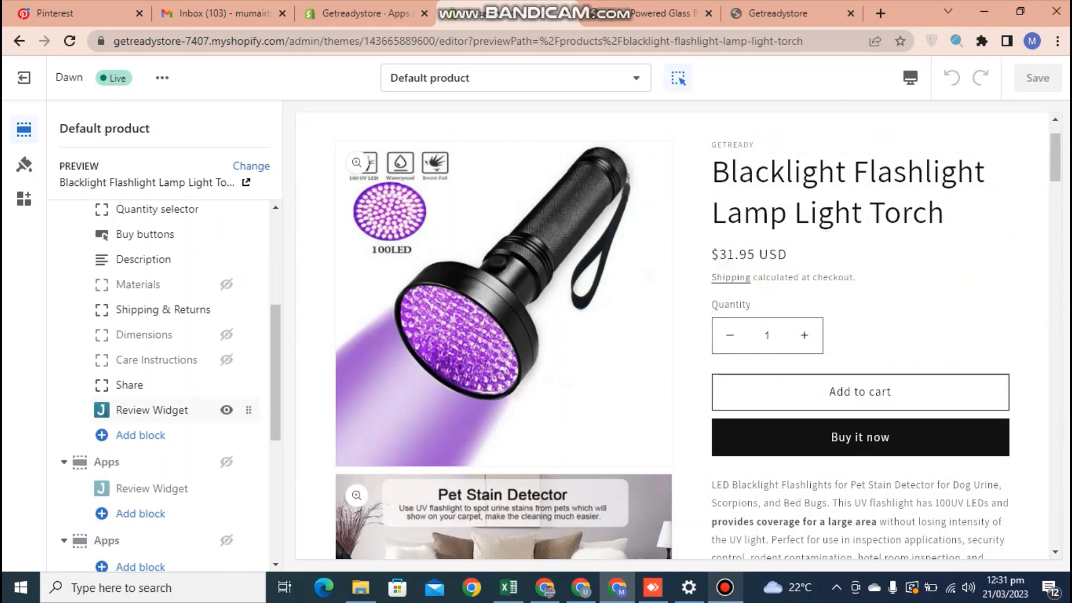
left_click(141, 435)
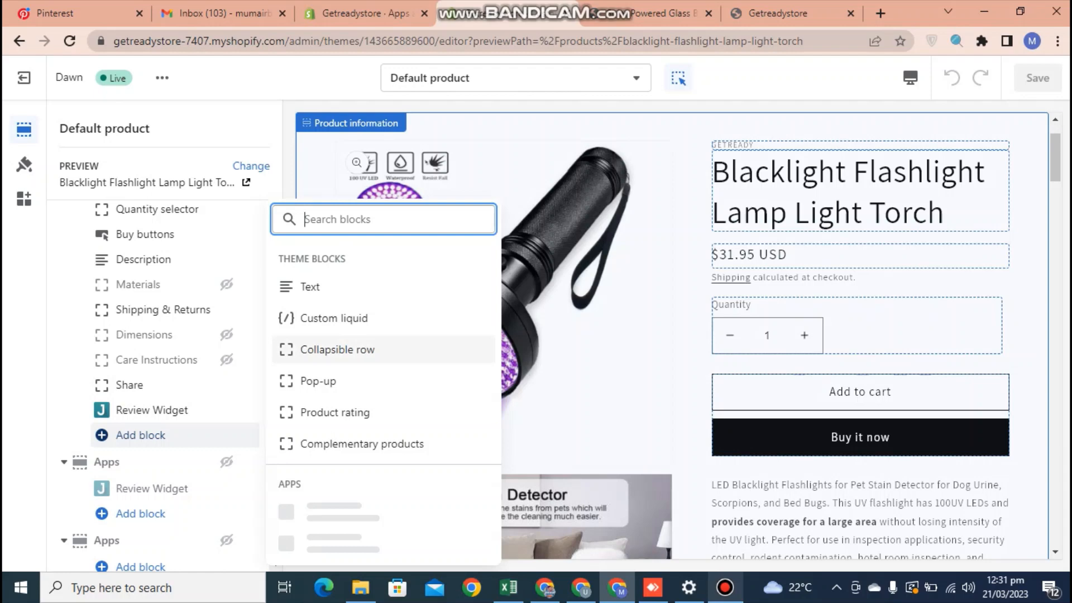
scroll(380, 349, "down", 4)
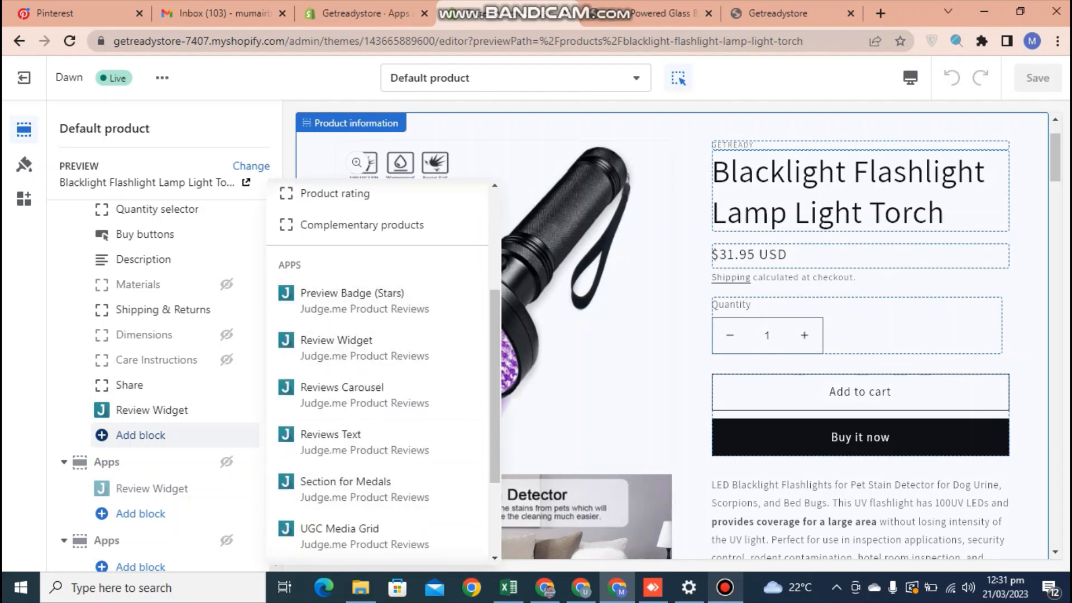
left_click(141, 436)
mouse_move(152, 410)
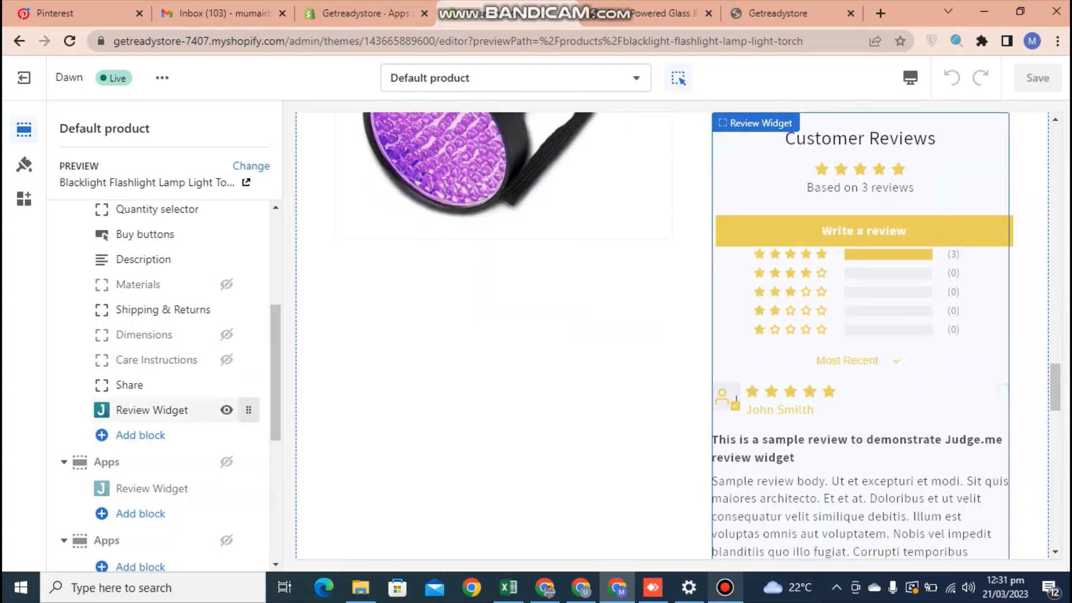
left_click(226, 410)
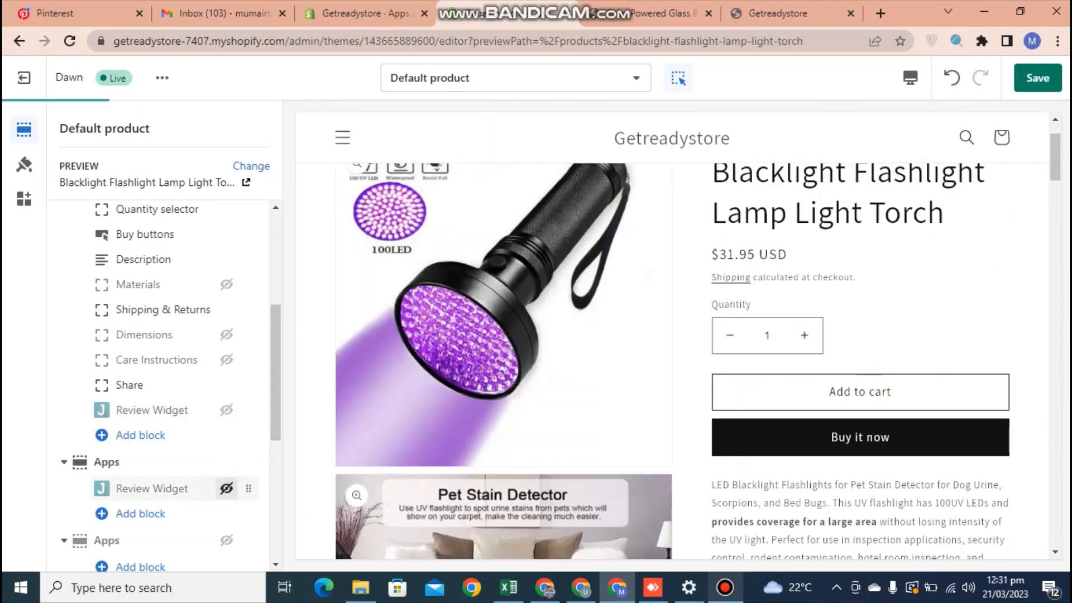
left_click(226, 488)
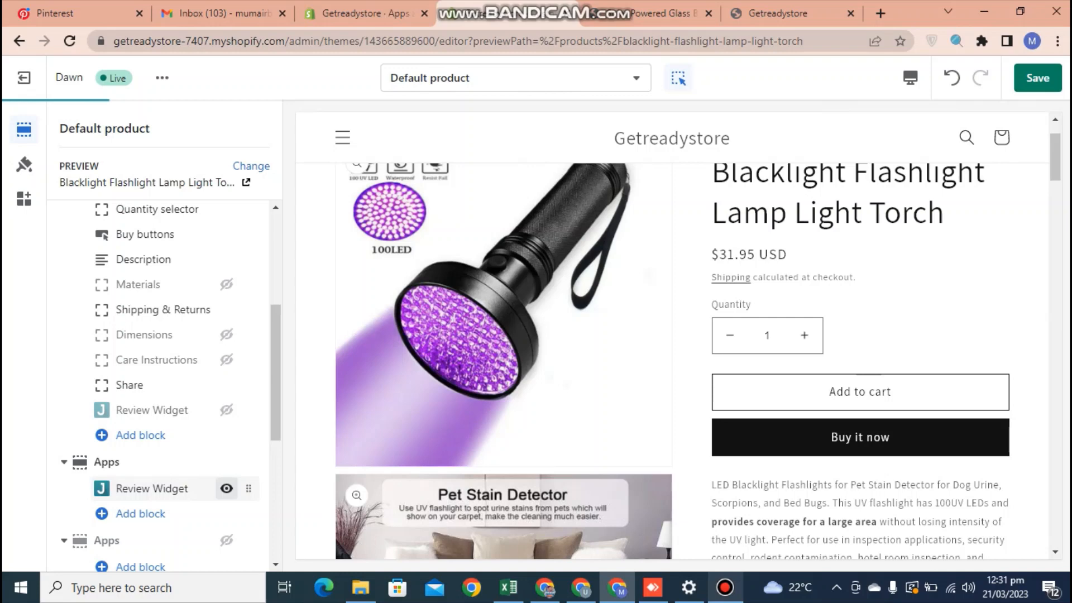
left_click(226, 462)
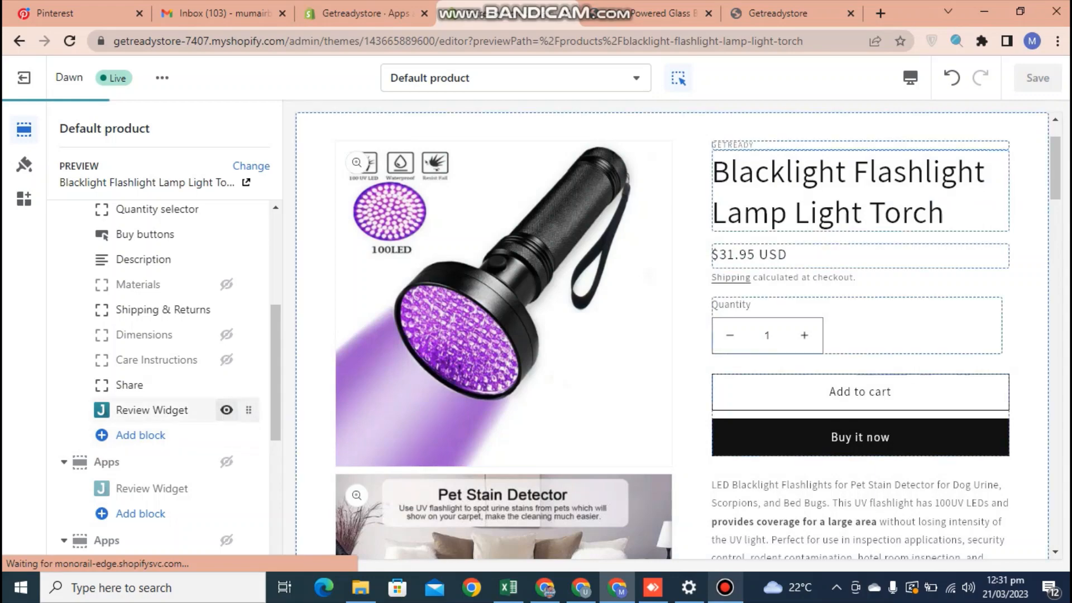
left_click_drag(275, 398, 276, 314)
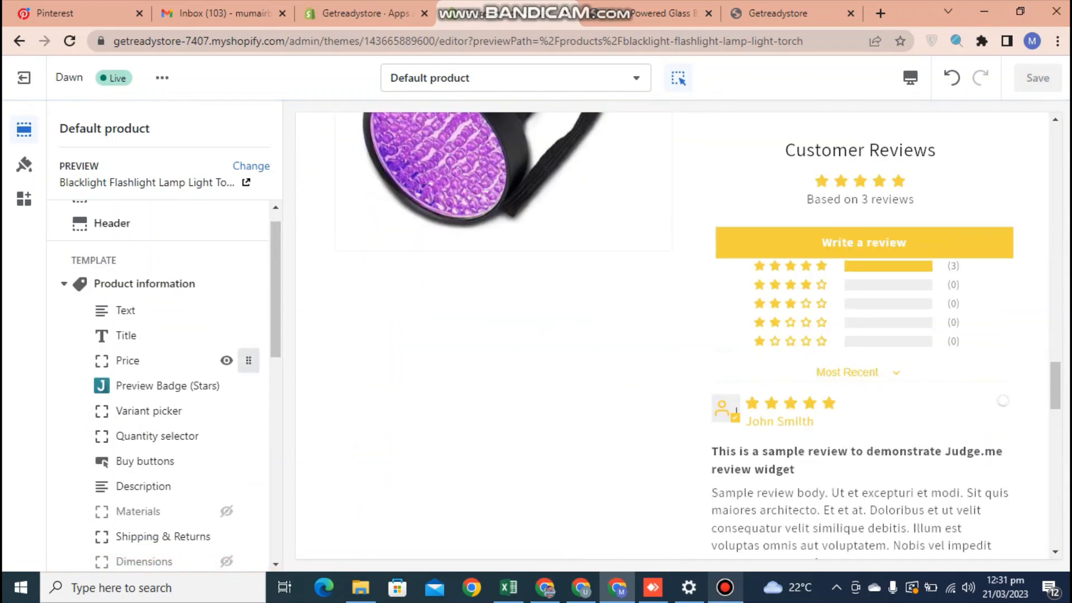
mouse_move(248, 385)
left_mouse_down()
mouse_move(256, 313)
mouse_move(258, 385)
left_mouse_up()
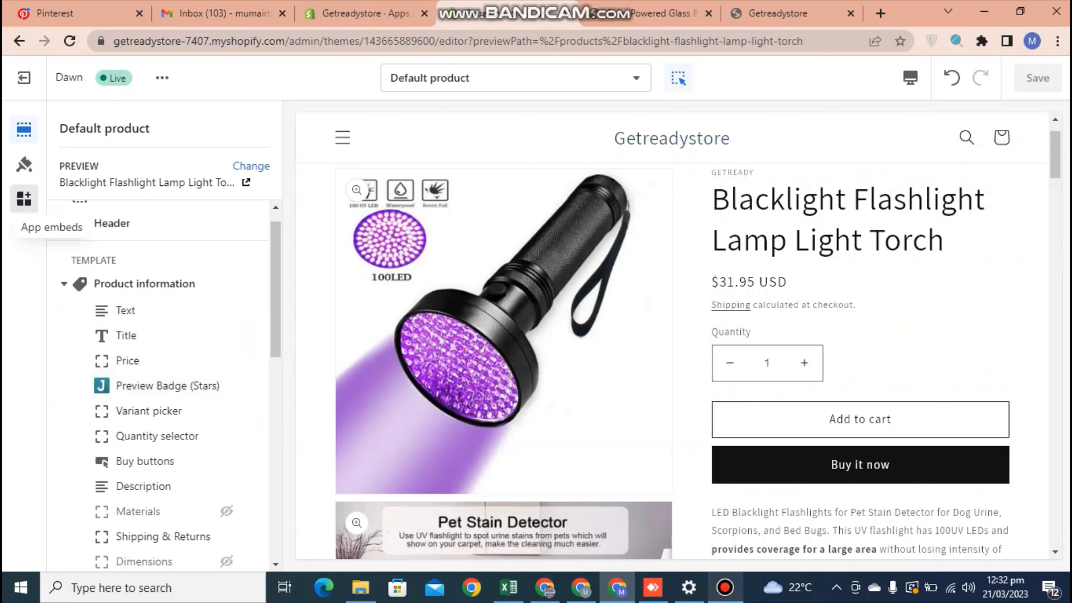
Glance at the App embeds list, then exit the theme editor back to Online Store > Themes.
left_click(24, 198)
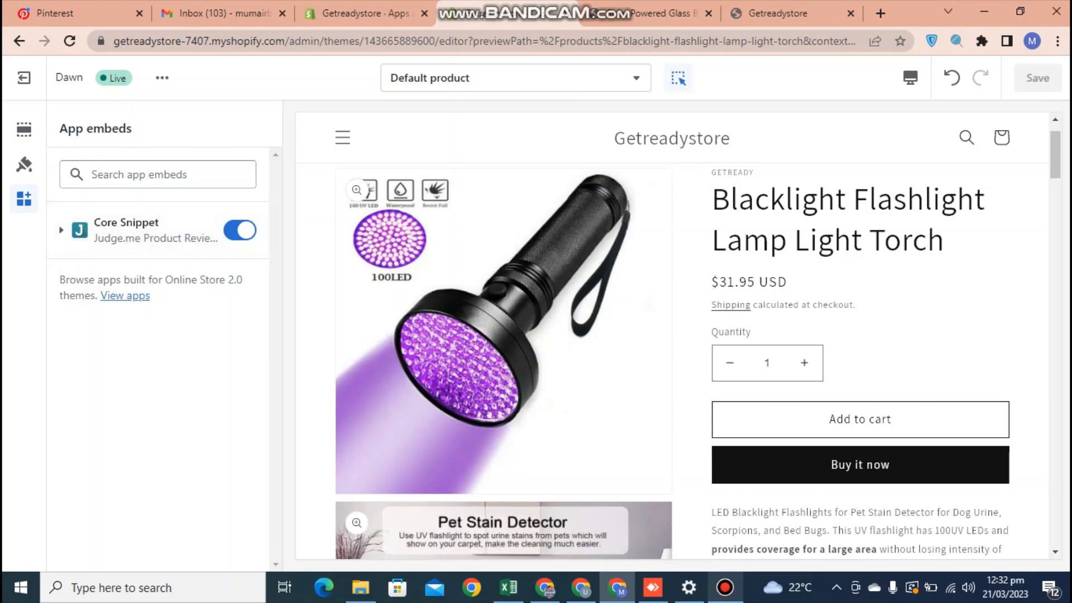
left_click(23, 78)
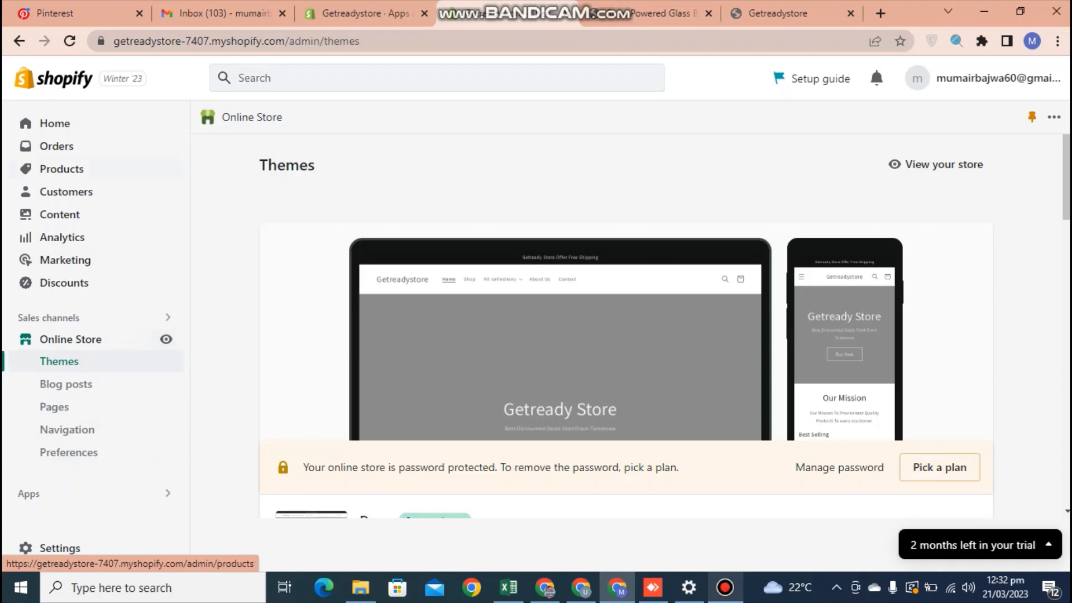
Find Judge.me Product Reviews via admin app search, pin it to the sidebar, and open Manage Reviews.
left_click(55, 123)
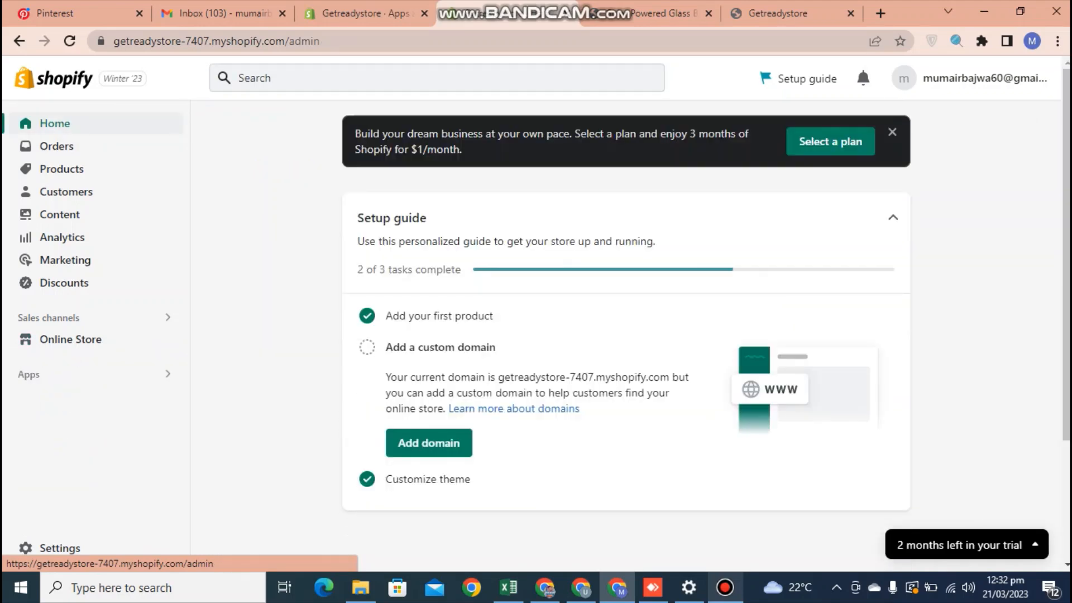
left_click(328, 78)
left_click(400, 122)
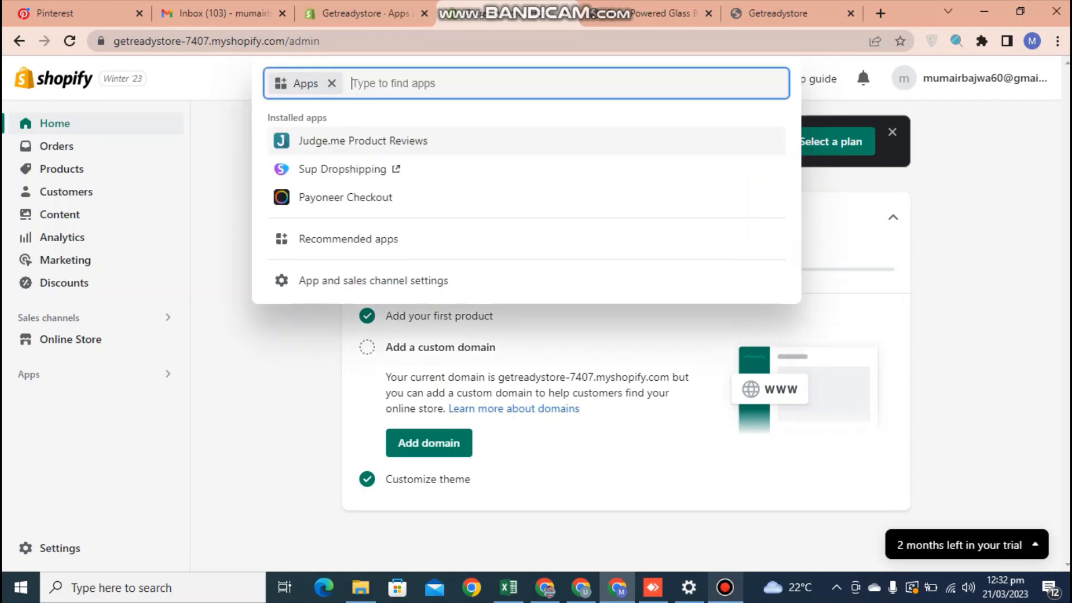
left_click(391, 139)
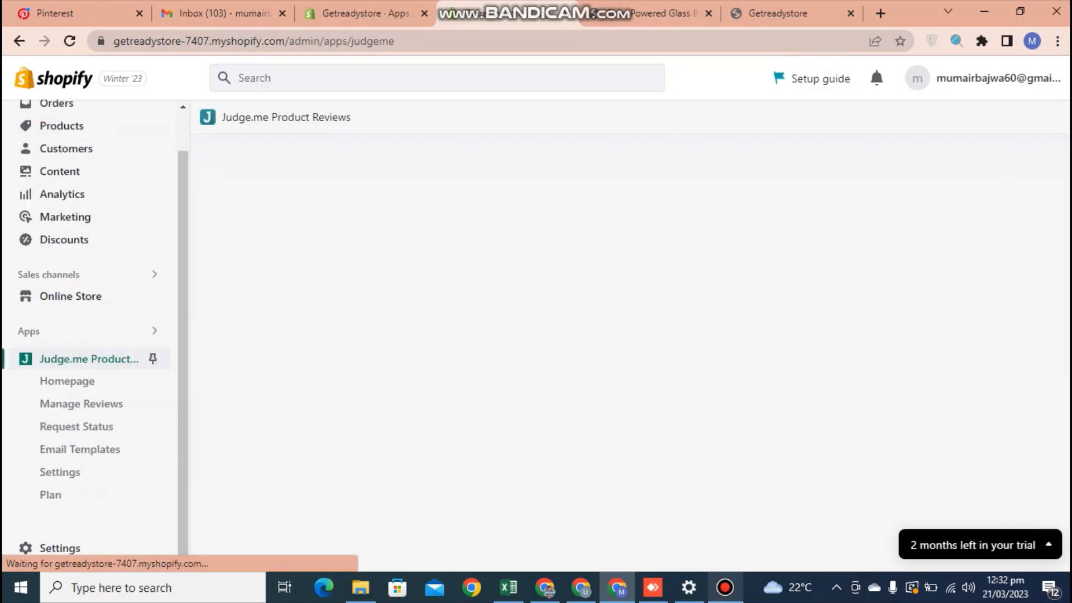
left_click(152, 359)
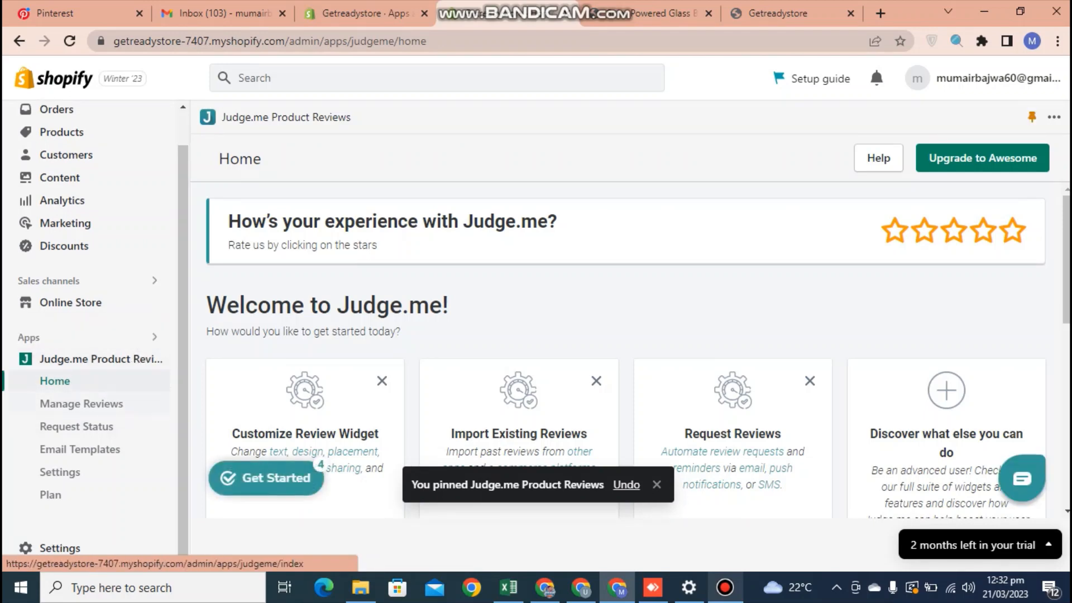
left_click(81, 403)
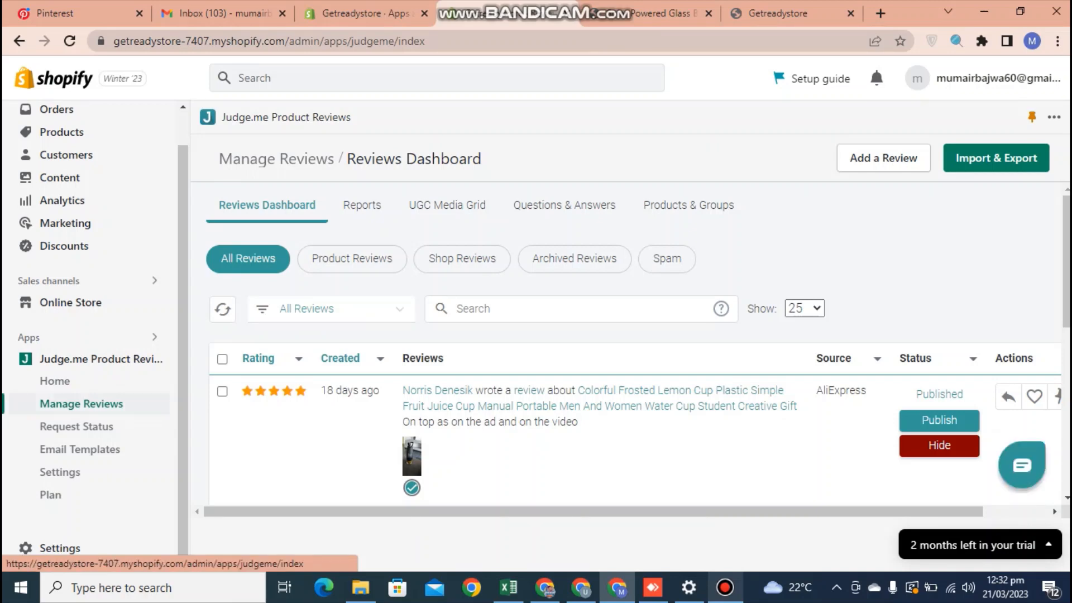
Start a new review and paste 'Solar Powered Glass Ball Wind Spinner' from the storefront into Product Search.
left_click(883, 158)
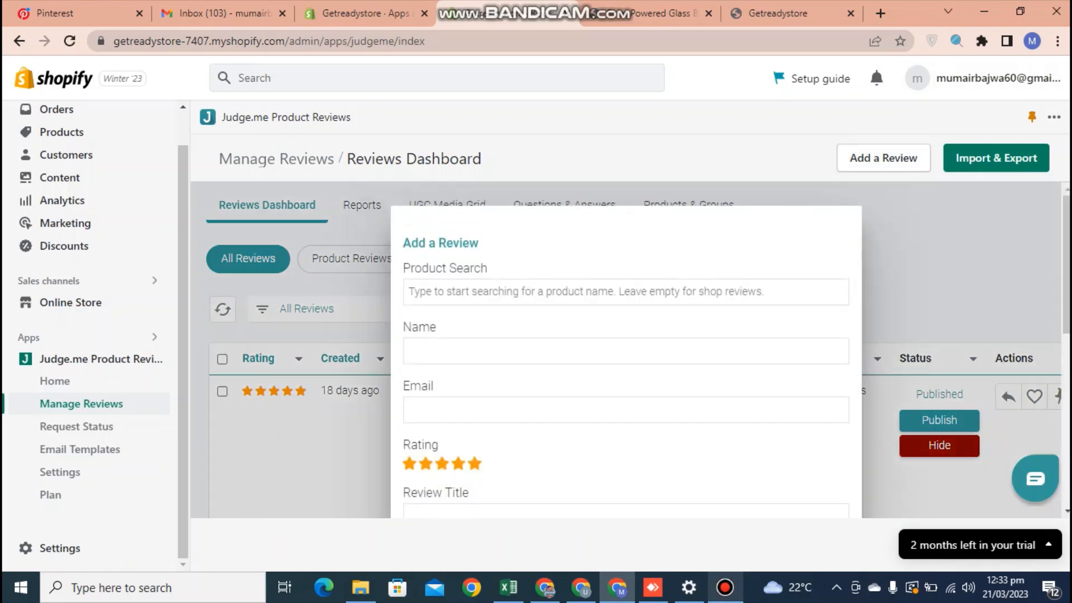
left_click(626, 292)
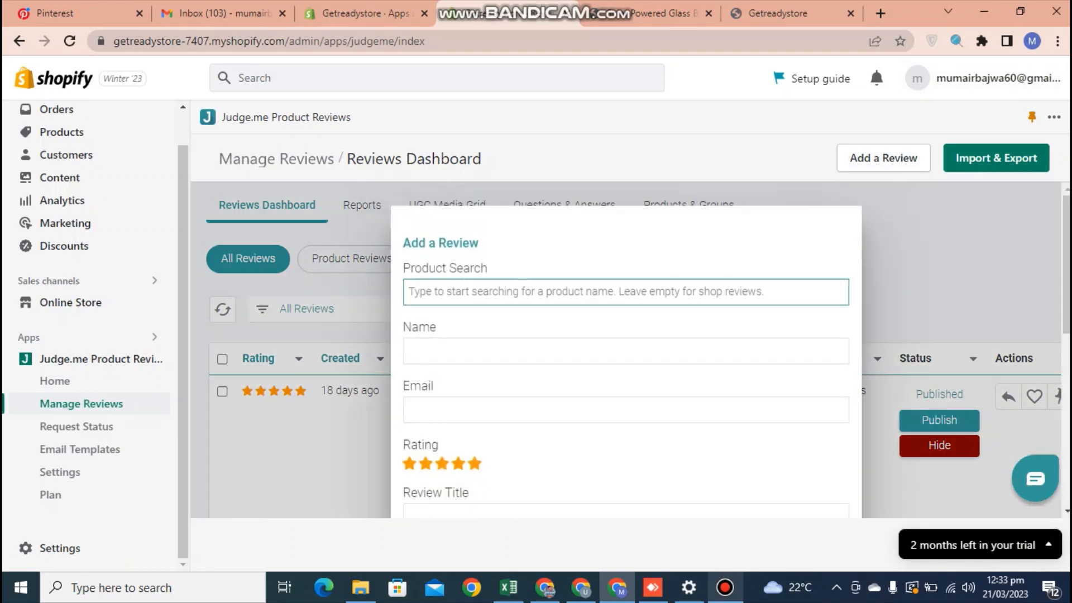
mouse_move(581, 6)
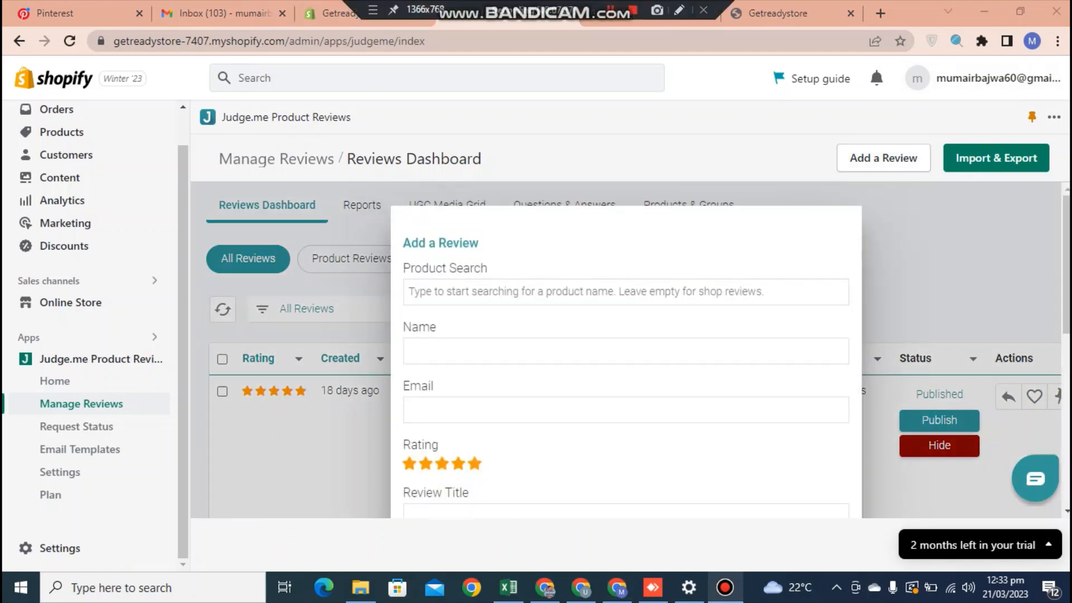
left_click(653, 12)
left_click_drag(694, 214, 804, 296)
left_click(849, 299)
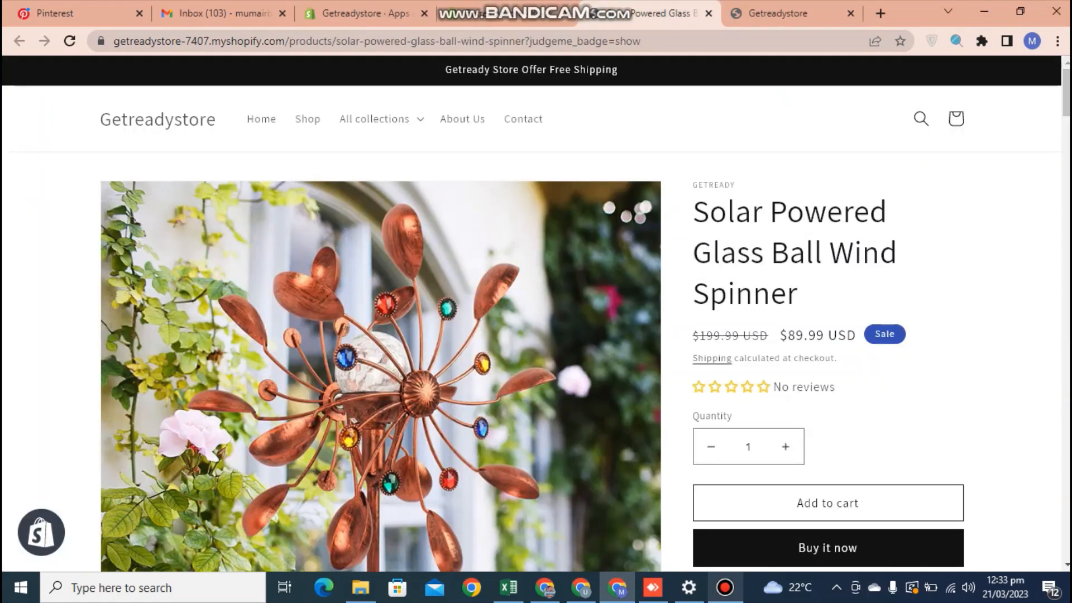
left_click(531, 13)
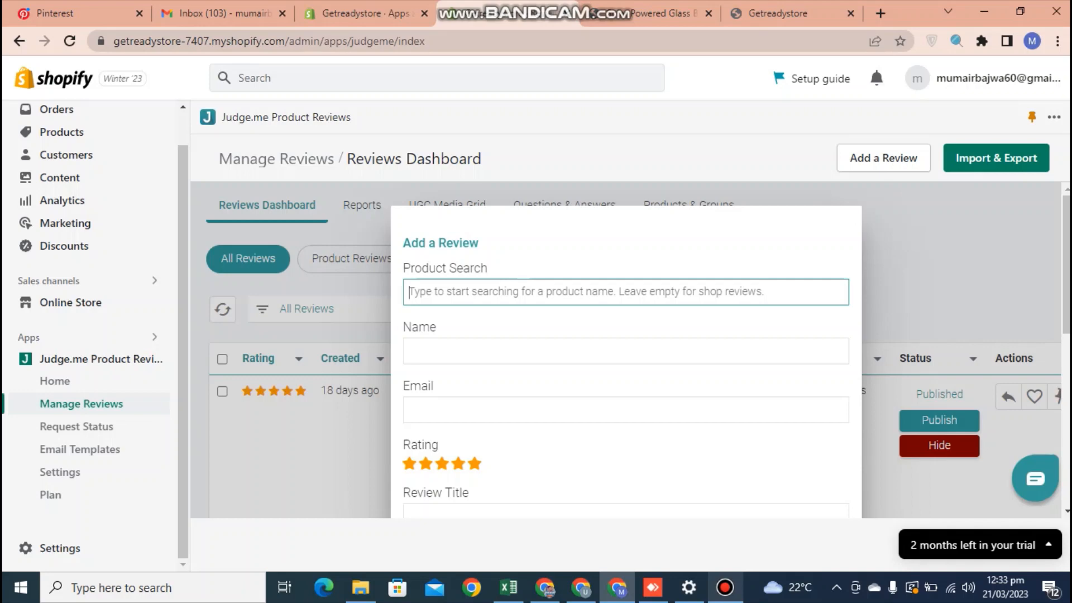
left_click(665, 13)
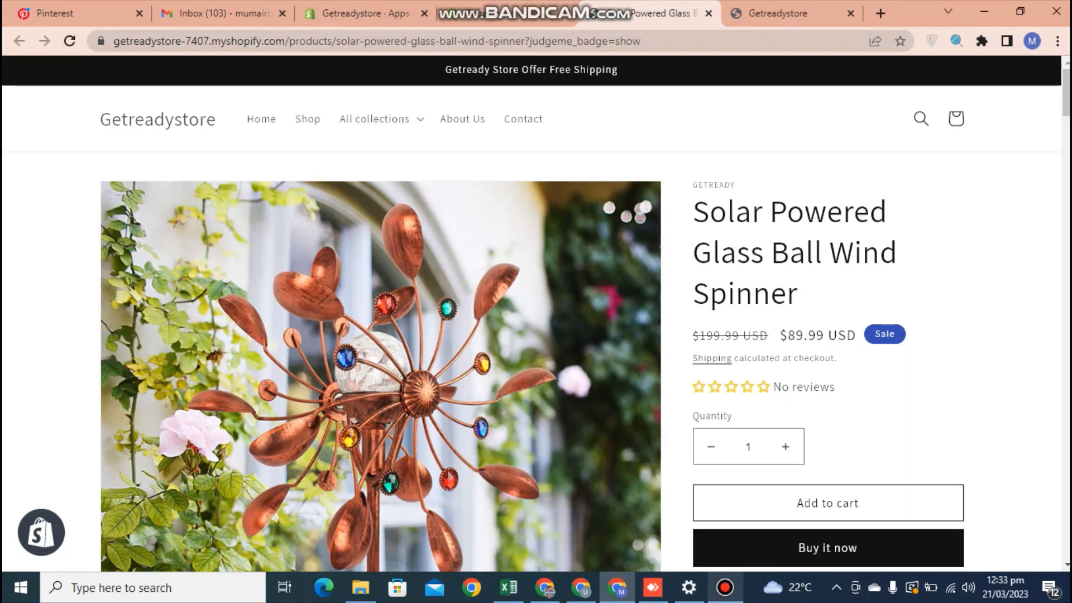
left_click_drag(694, 212, 798, 295)
key("ctrl+c")
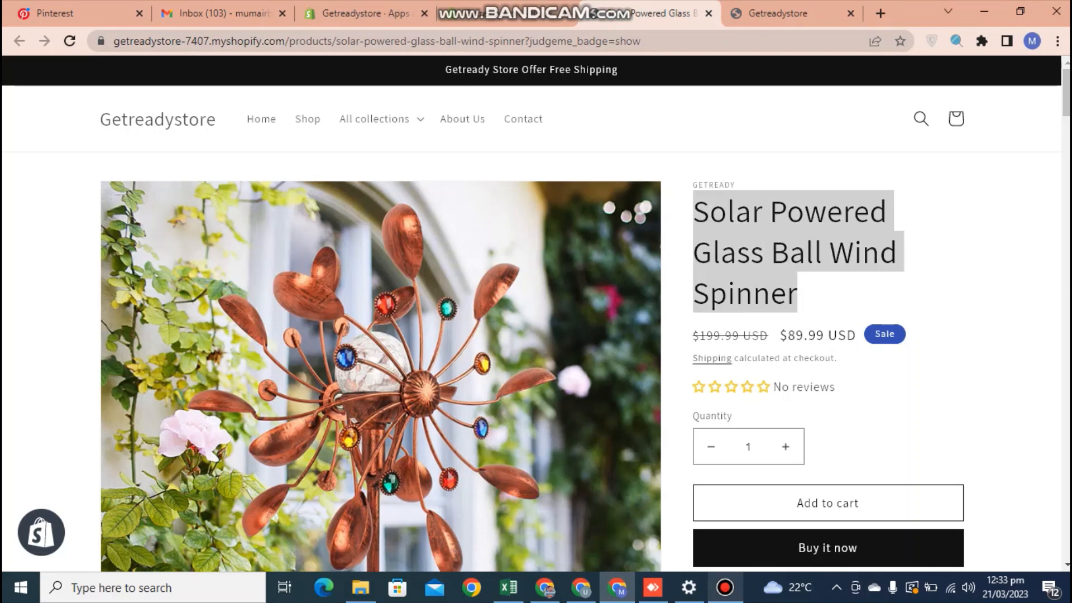
left_click(492, 13)
key("ctrl+v")
Fill the reviewer name from the suggestion and enter the reviewer's e-mail address.
left_click(409, 350)
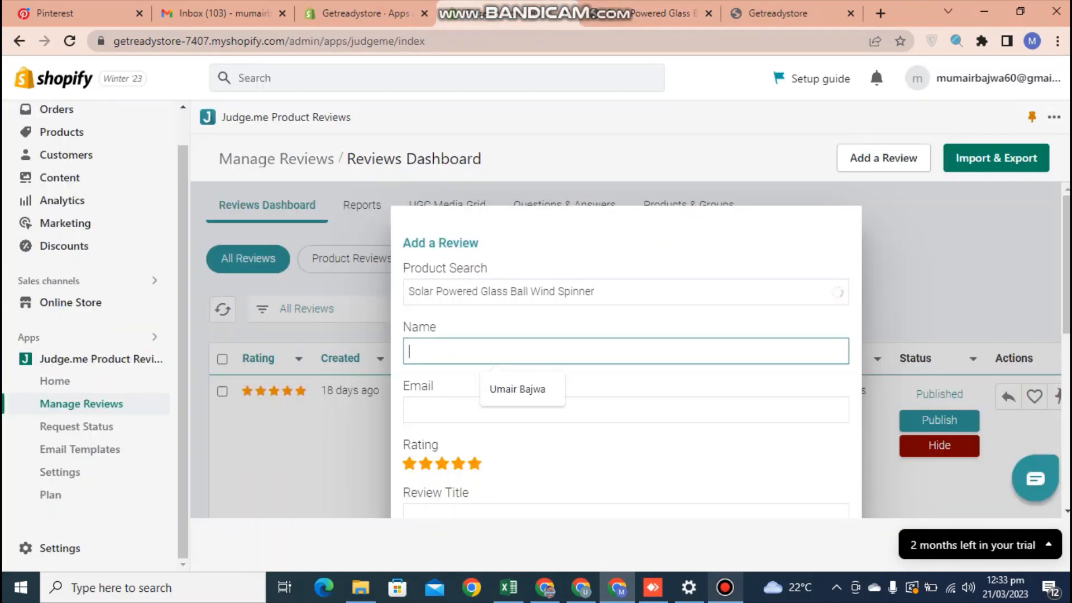
key("Down")
key("Return")
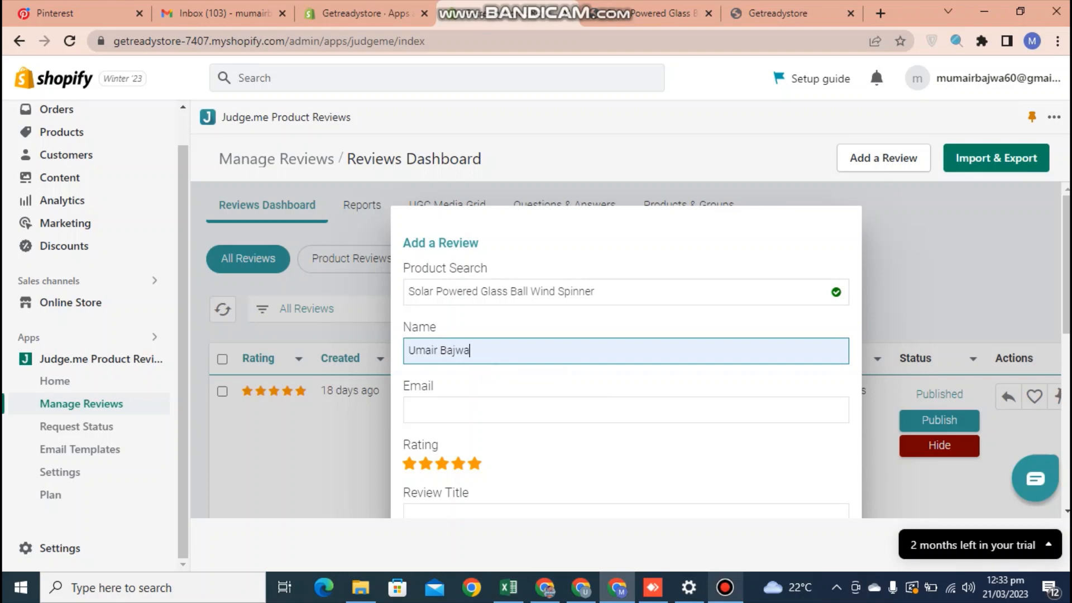
left_click(409, 411)
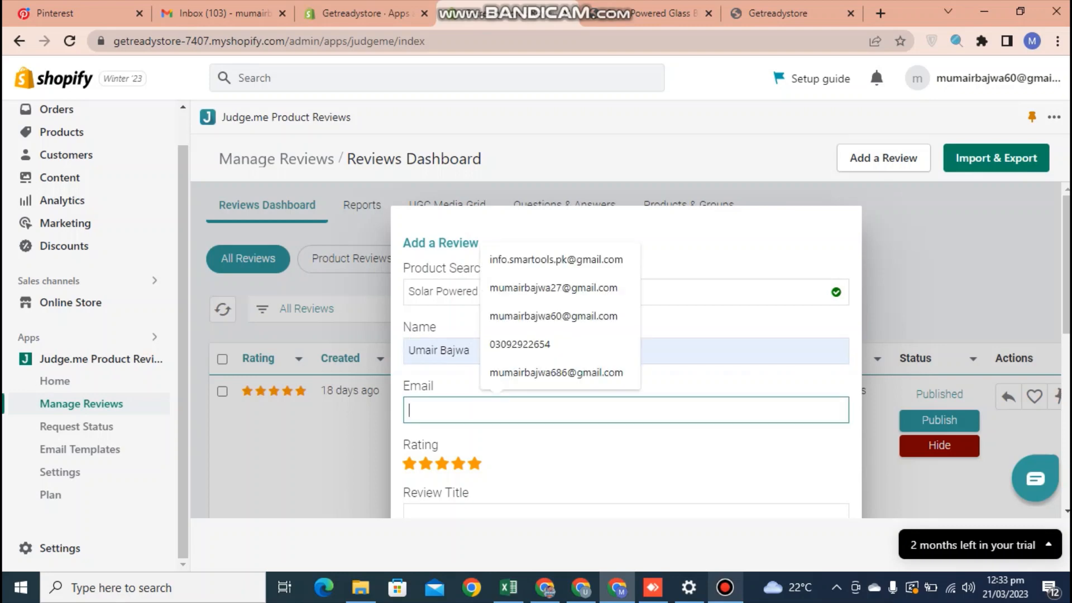
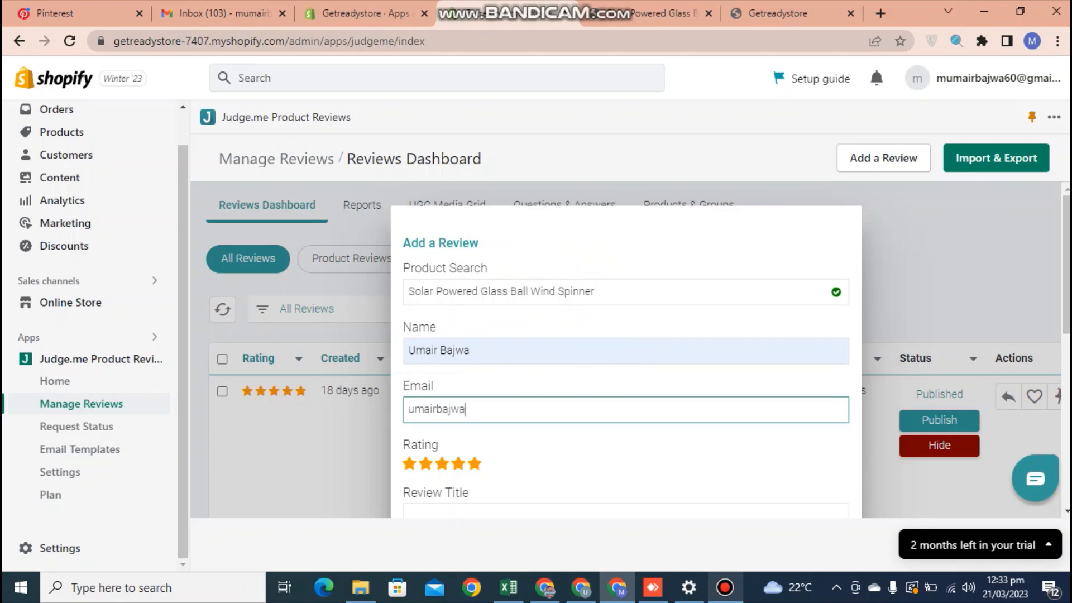
key("Tab")
scroll(626, 357, "down", 5)
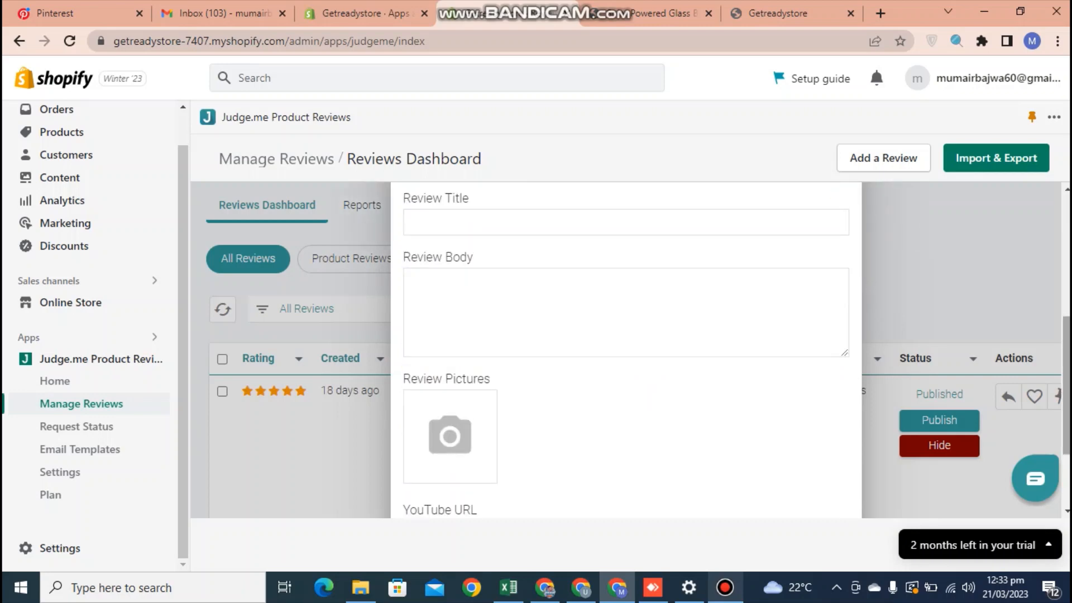
scroll(626, 352, "up", 5)
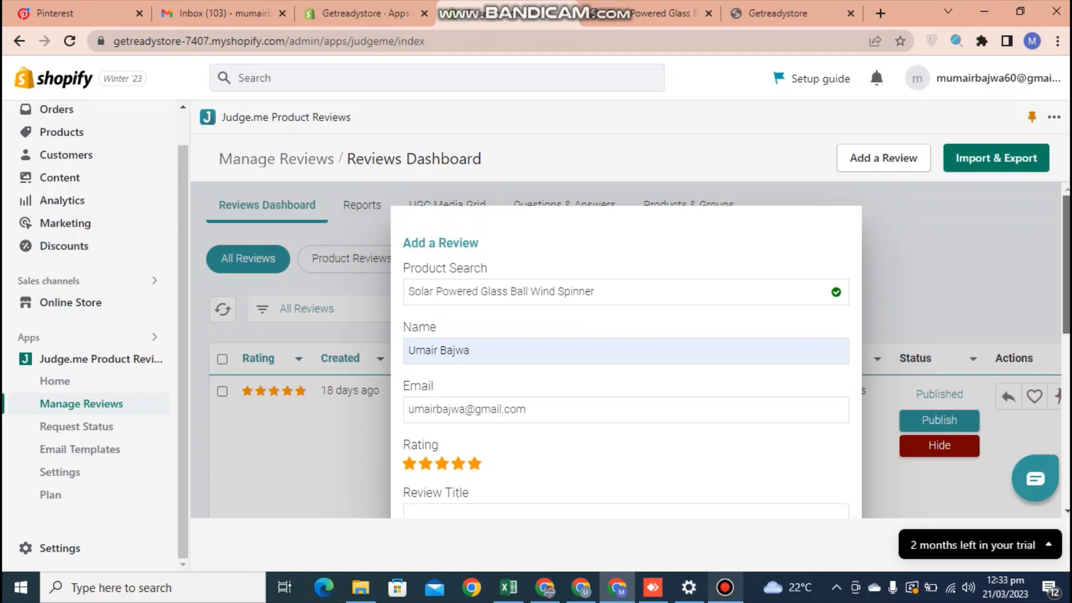
scroll(625, 352, "down", 3)
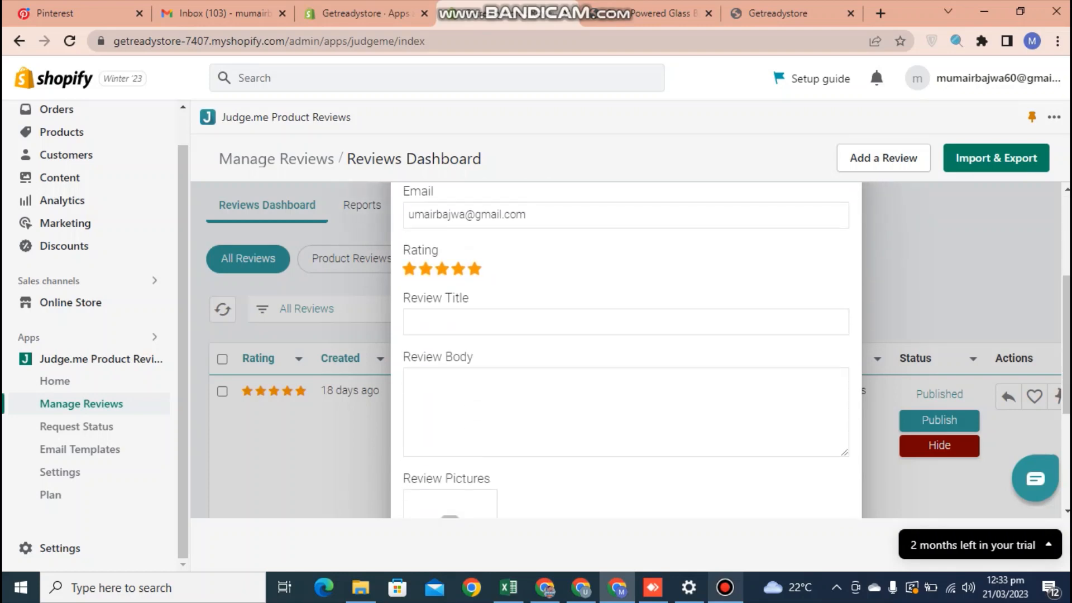
Enter title 'About Solar Powered Glass' and body 'Best Seller.', then submit the 5-star review.
left_click(436, 323)
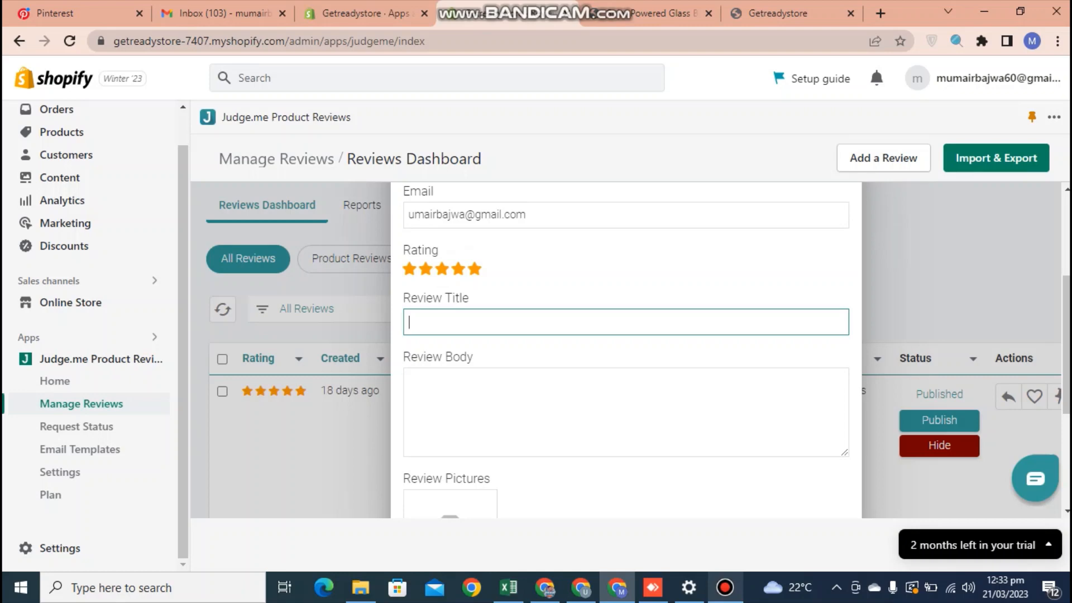
type("About")
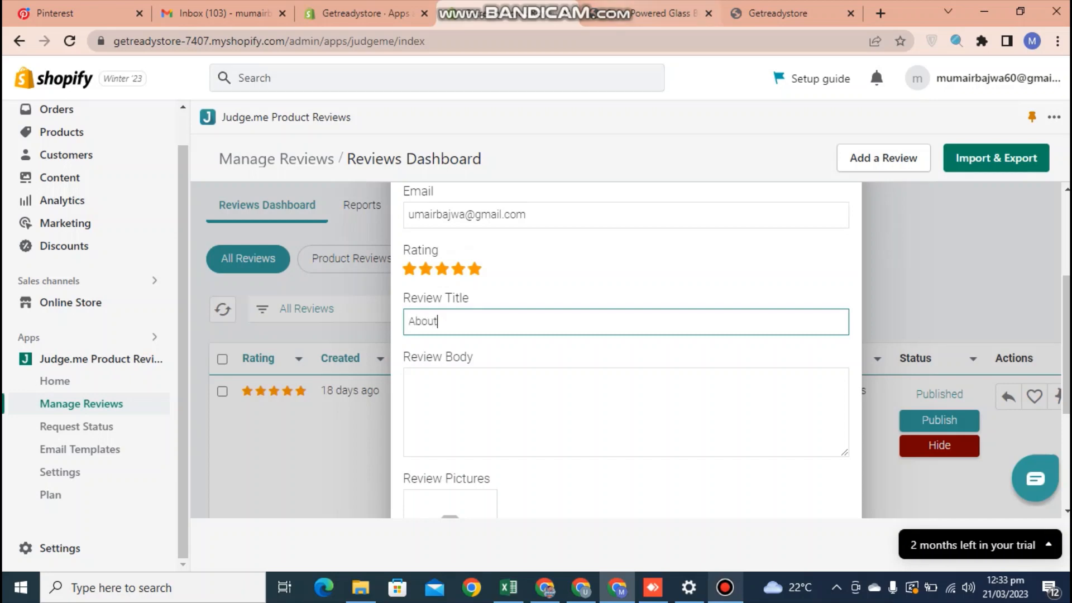
type("So")
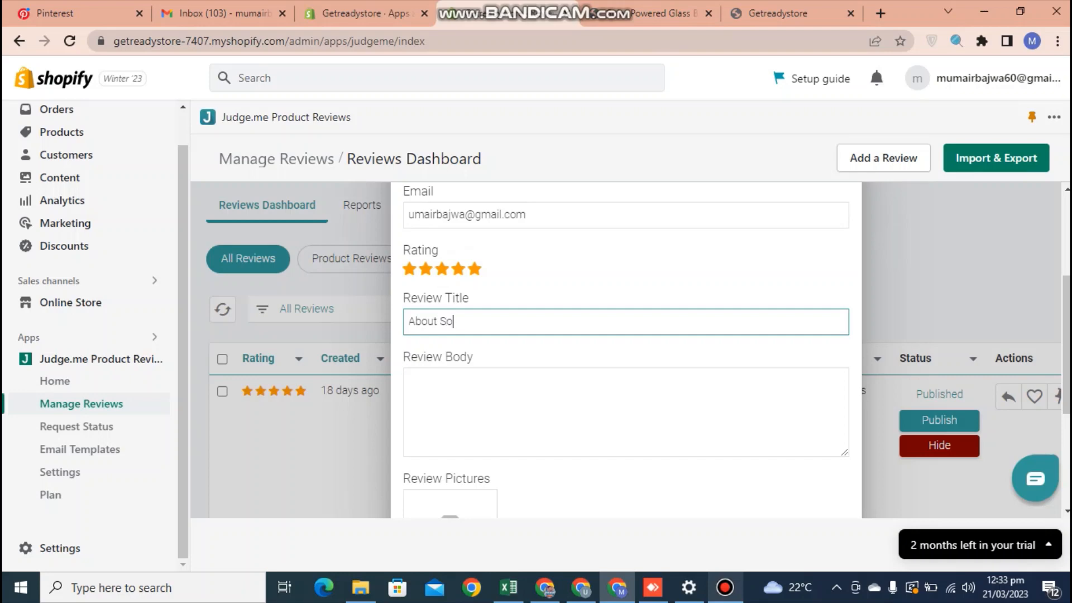
type("lar Powered Glass")
left_click(409, 381)
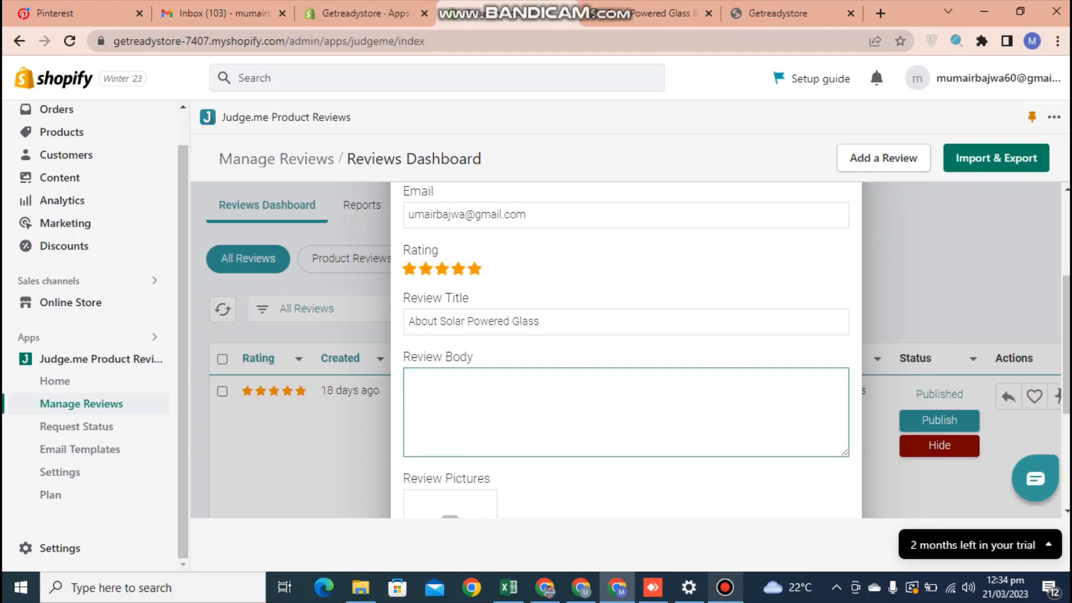
type("Best")
type(" Sller")
key("BackSpace")
key("BackSpace")
key("BackSpace")
type("ller.")
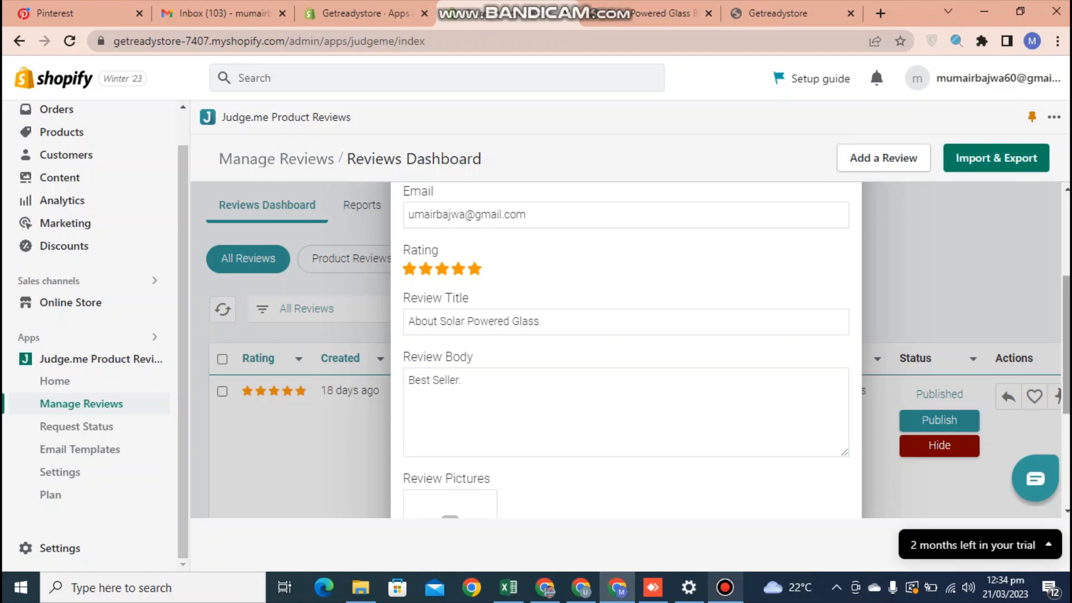
scroll(626, 350, "down", 3)
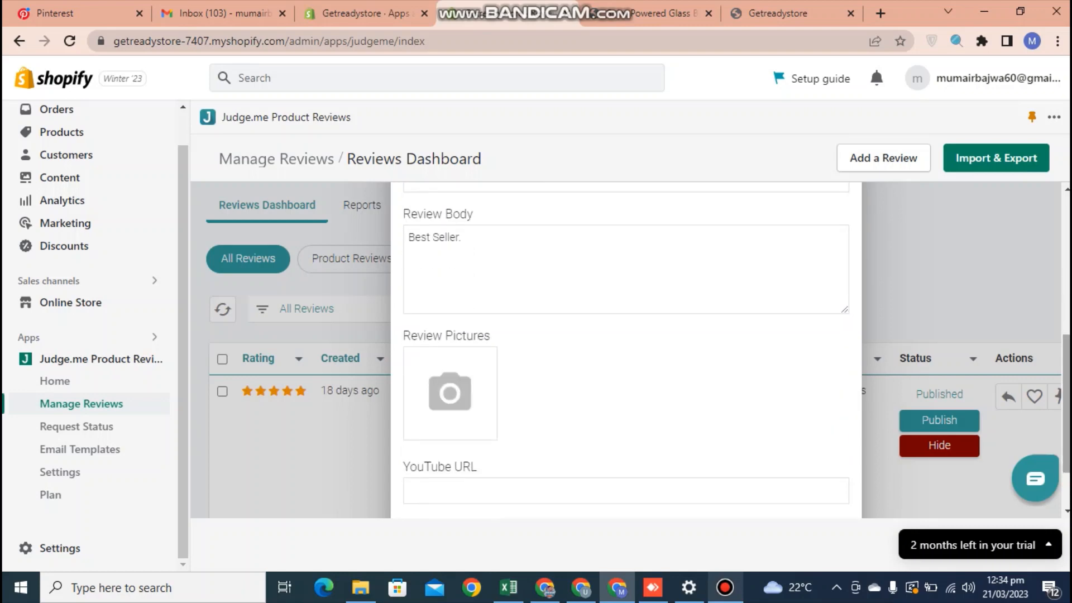
scroll(626, 351, "down", 2)
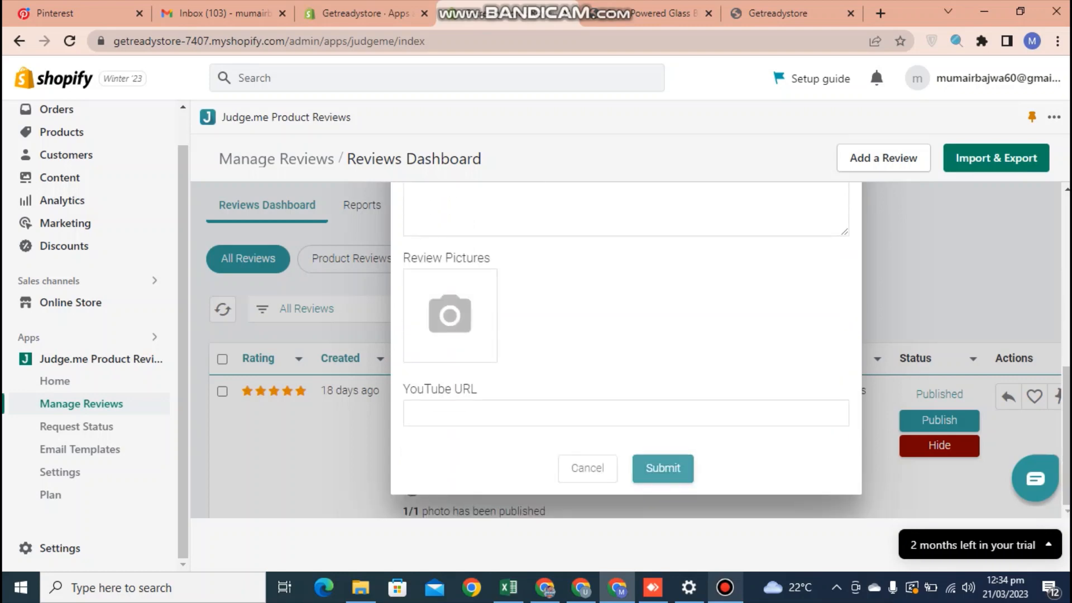
left_click(663, 468)
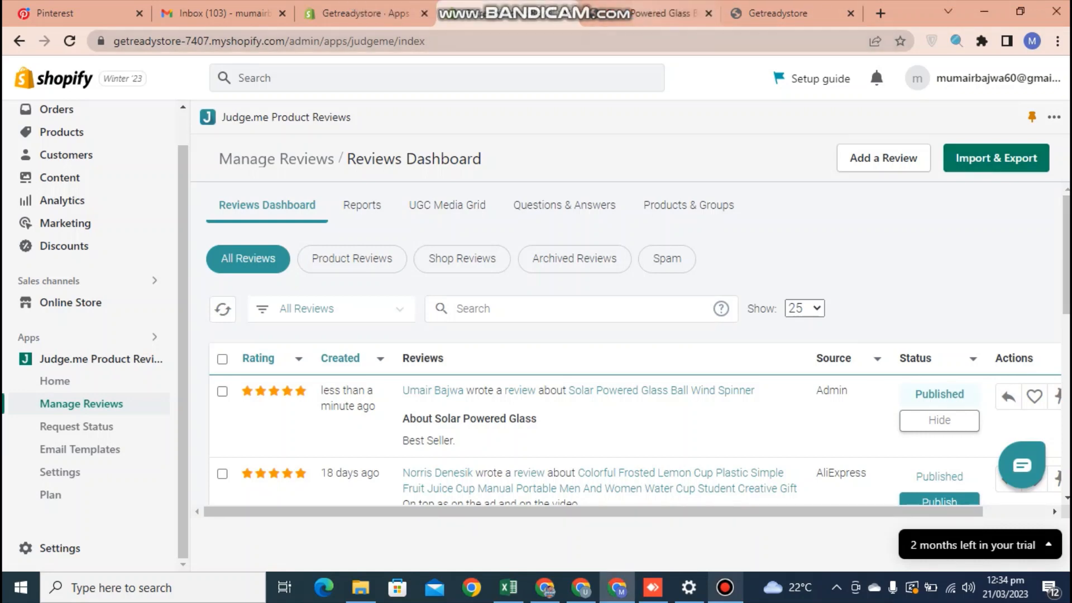
Reload the Wind Spinner storefront page to confirm the 5-star 'Best Seller.' review appears.
left_click(650, 13)
key("F5")
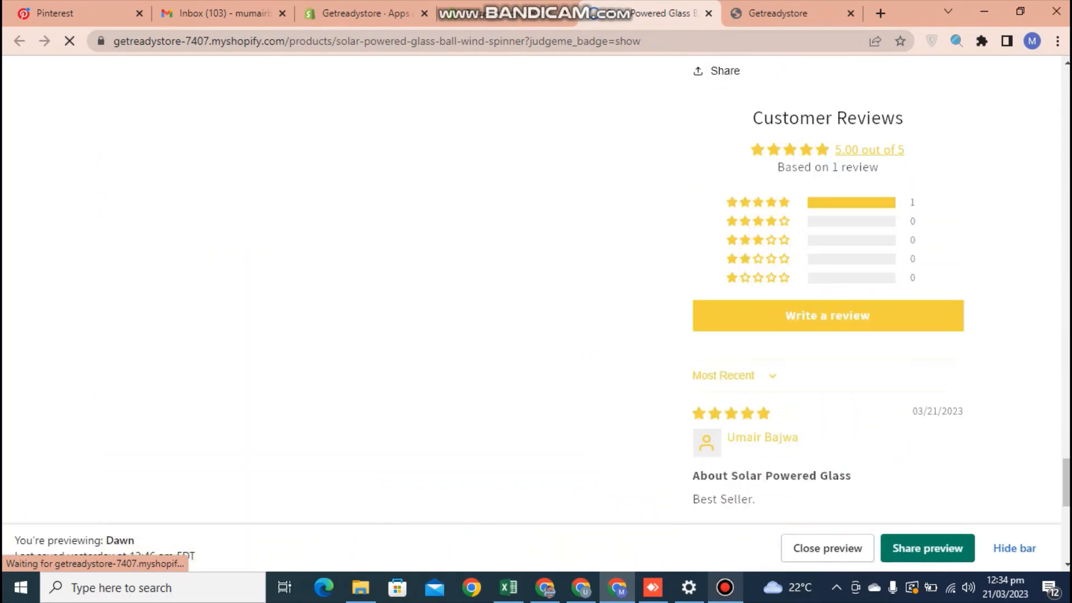
left_click_drag(693, 499, 756, 500)
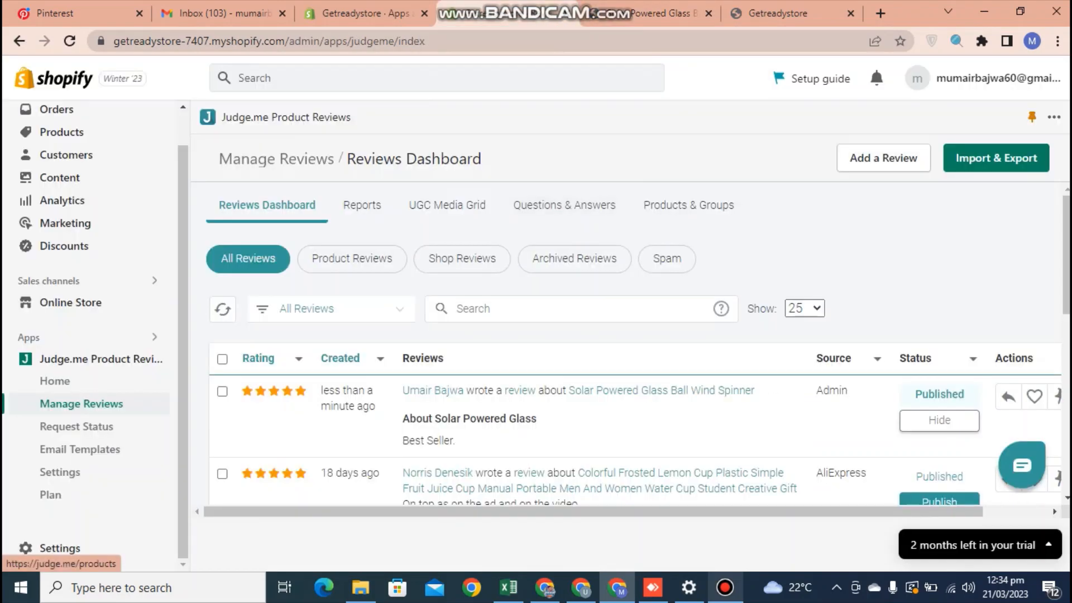
Go back to the Shopify admin Home page.
scroll(631, 346, "down", 5)
scroll(632, 346, "up", 5)
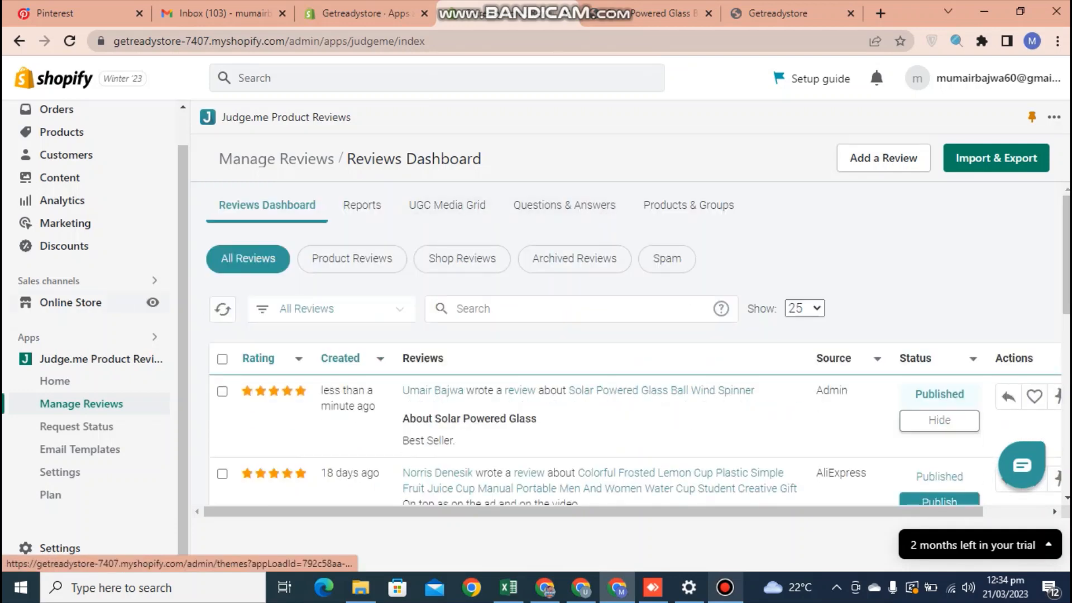
scroll(89, 335, "up", 1)
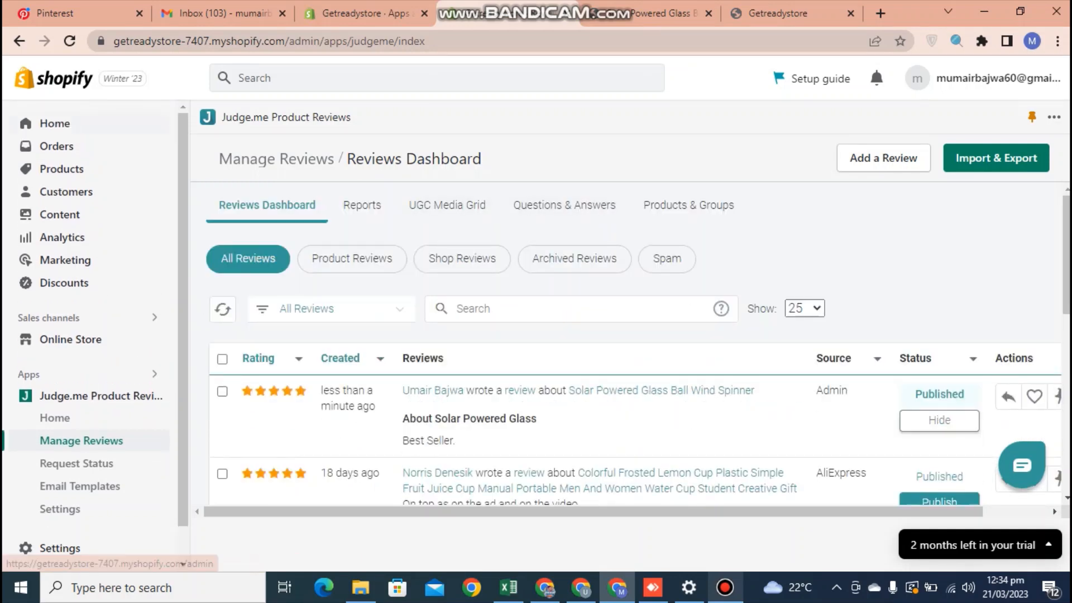
left_click(55, 122)
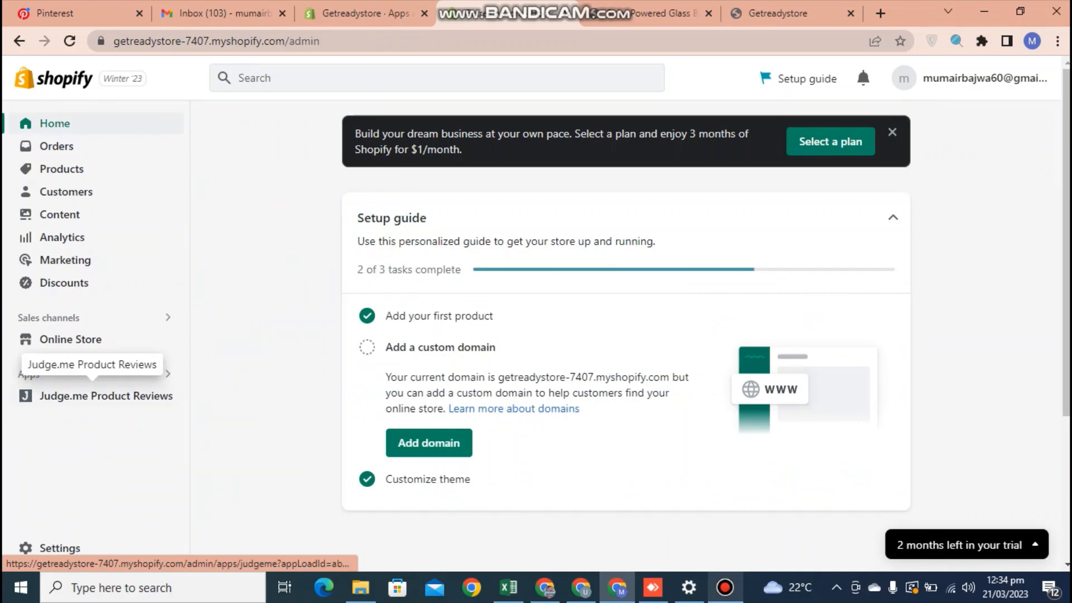
Open Judge.me Settings and look over the Review Request and Review Widget tabs.
left_click(92, 395)
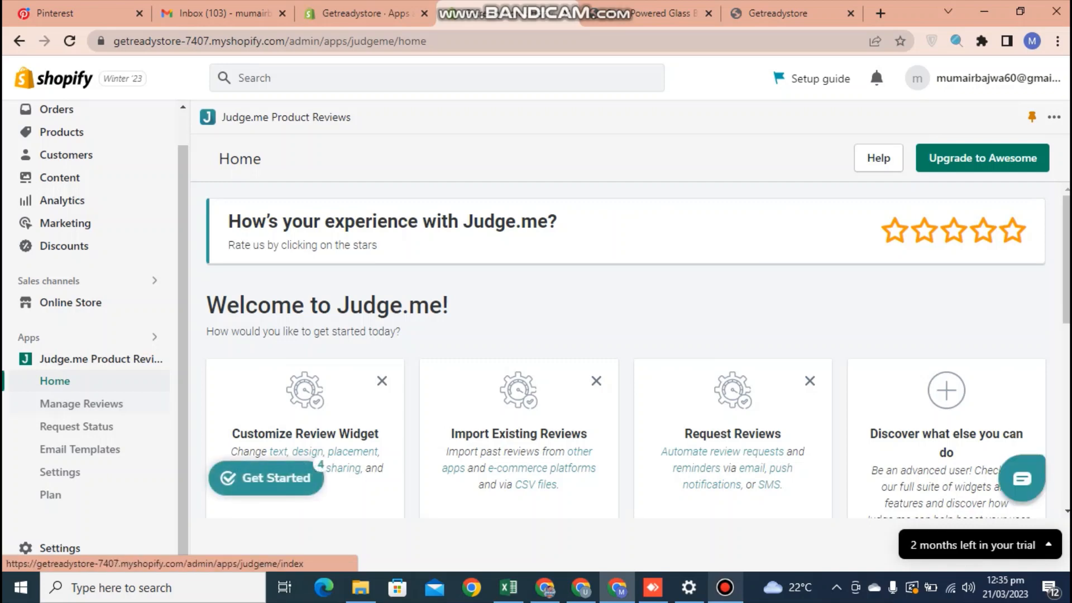
left_click(59, 472)
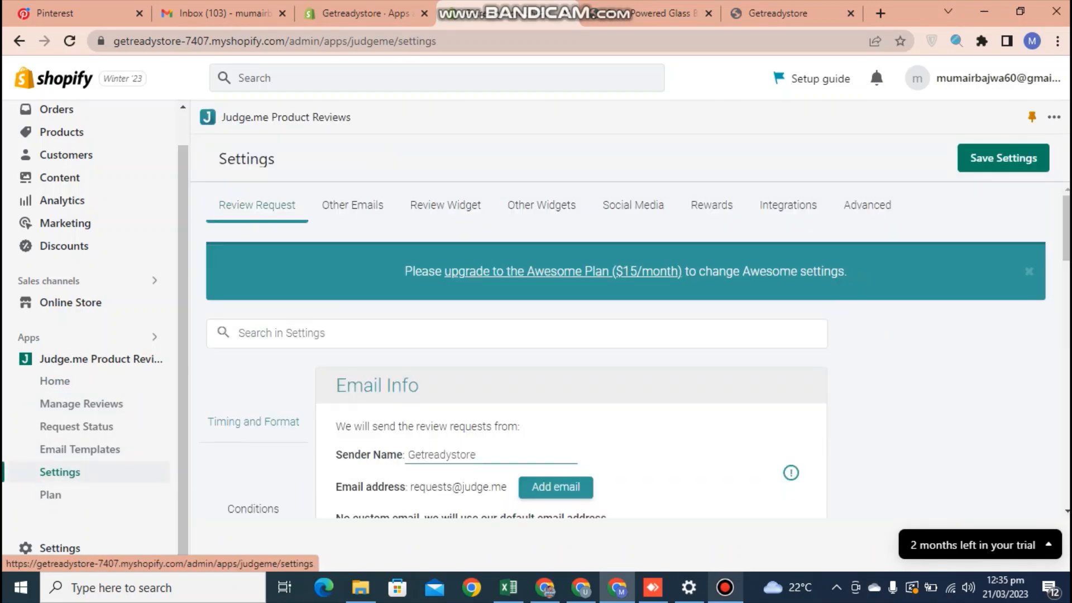
left_click(446, 205)
left_click(257, 205)
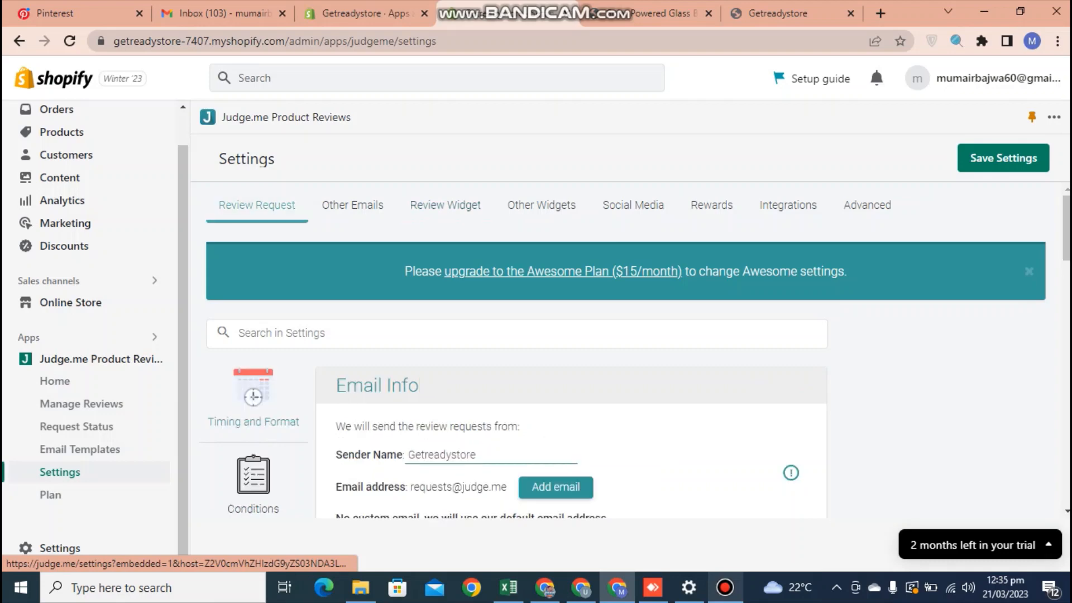
scroll(625, 350, "down", 3)
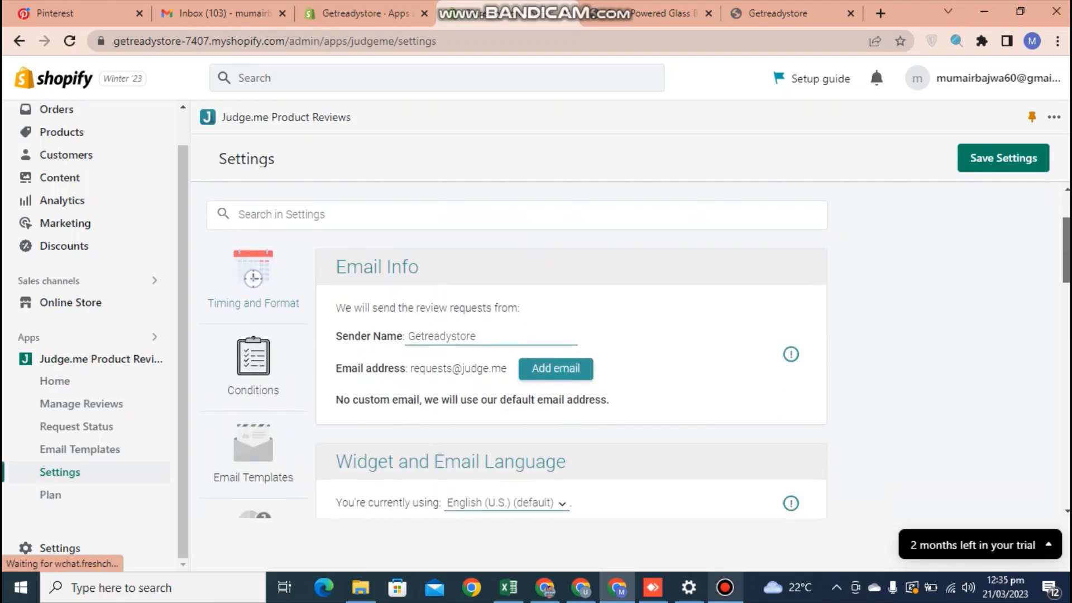
scroll(626, 350, "up", 3)
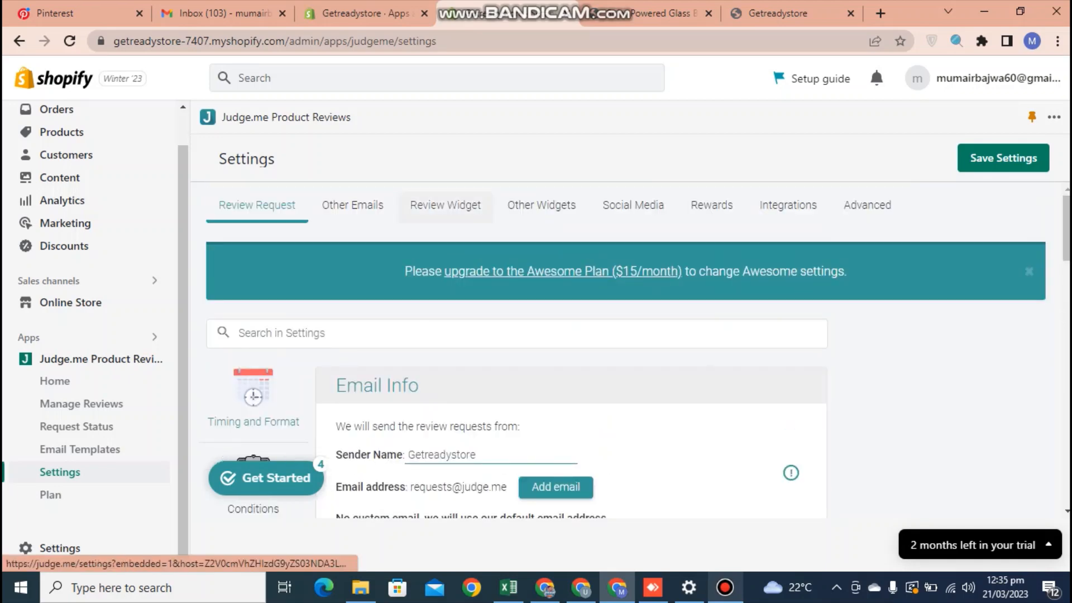
Inspect the Review Widget colour settings, then return to the Manage Reviews dashboard.
left_click(445, 205)
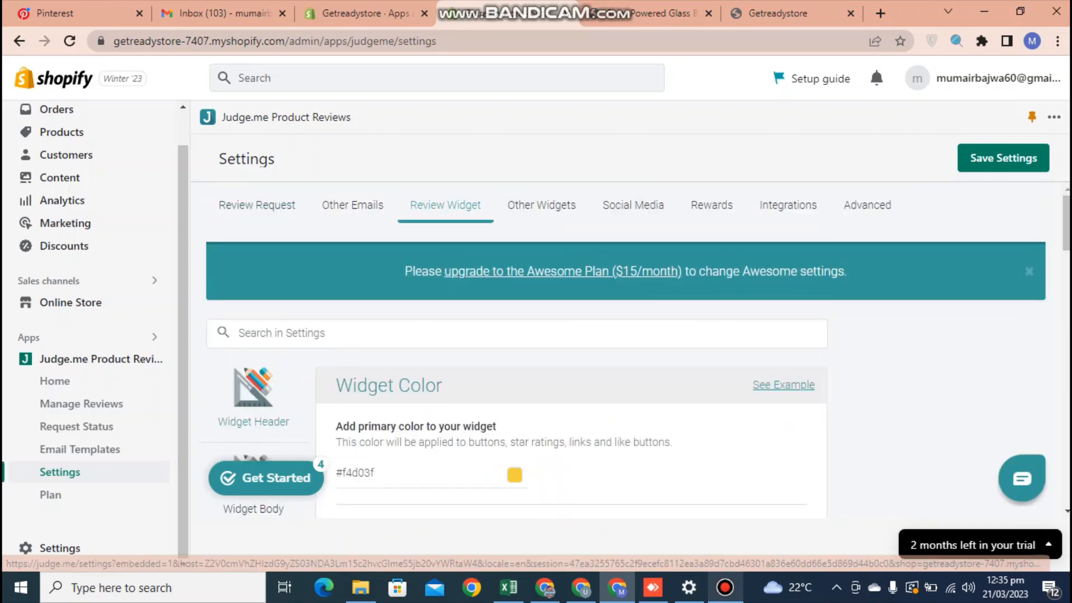
scroll(625, 350, "down", 15)
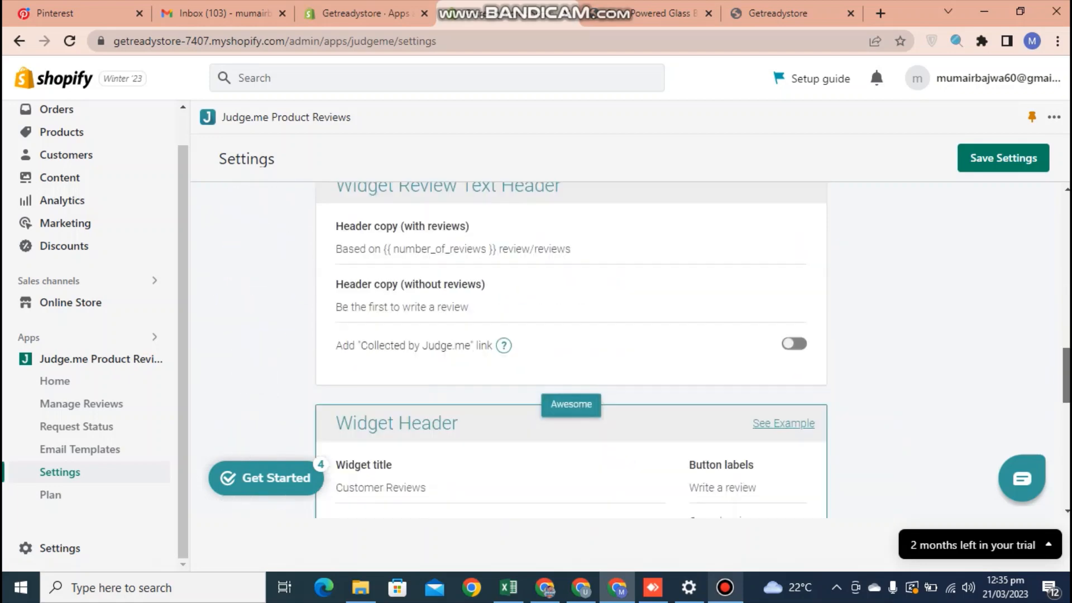
scroll(625, 350, "up", 15)
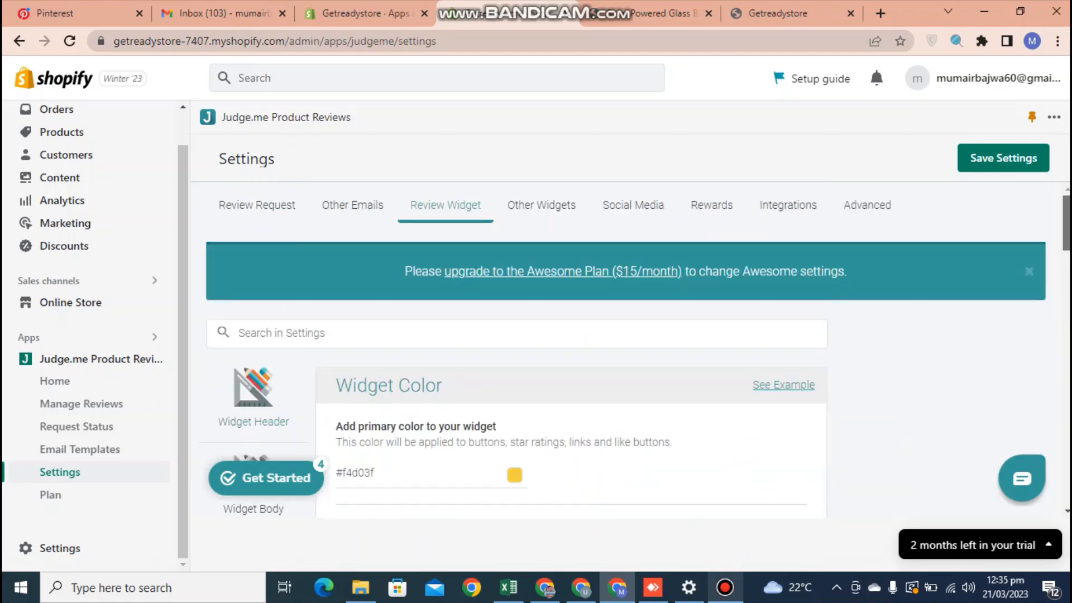
scroll(570, 350, "down", 13)
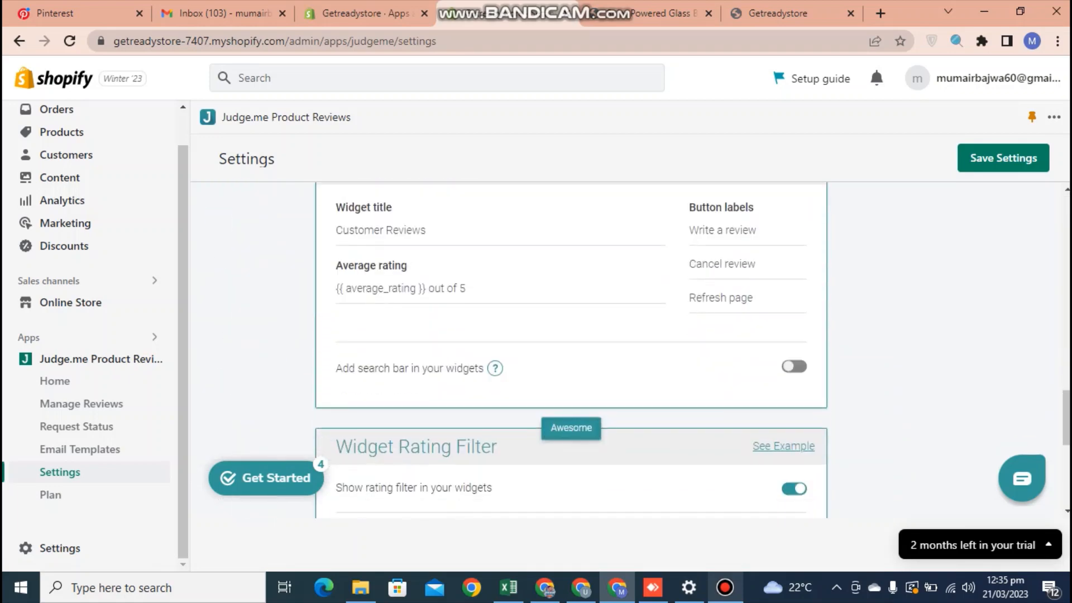
scroll(625, 350, "up", 13)
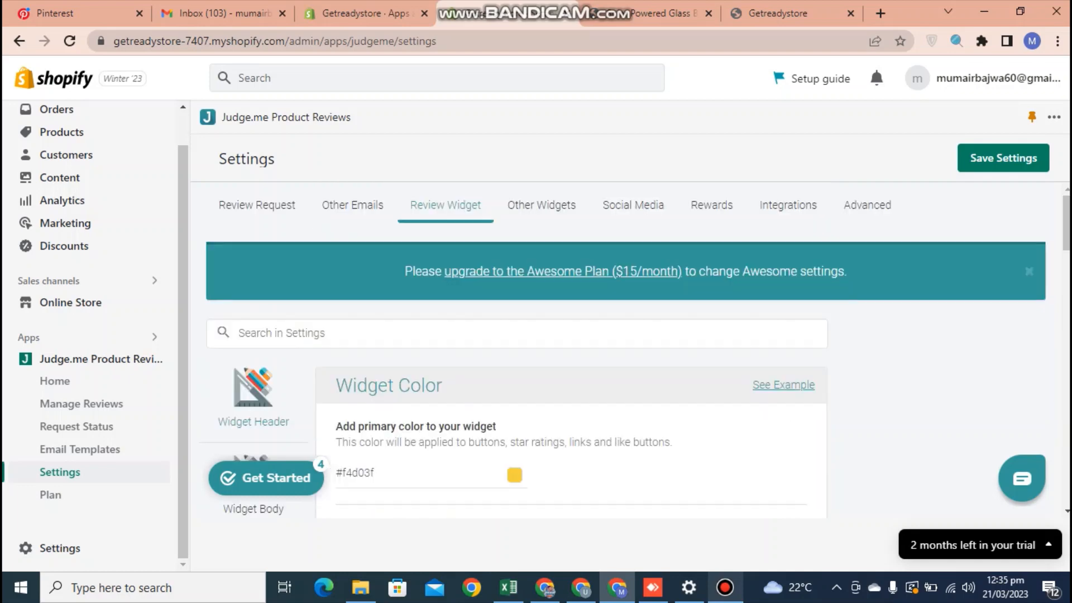
left_click(55, 381)
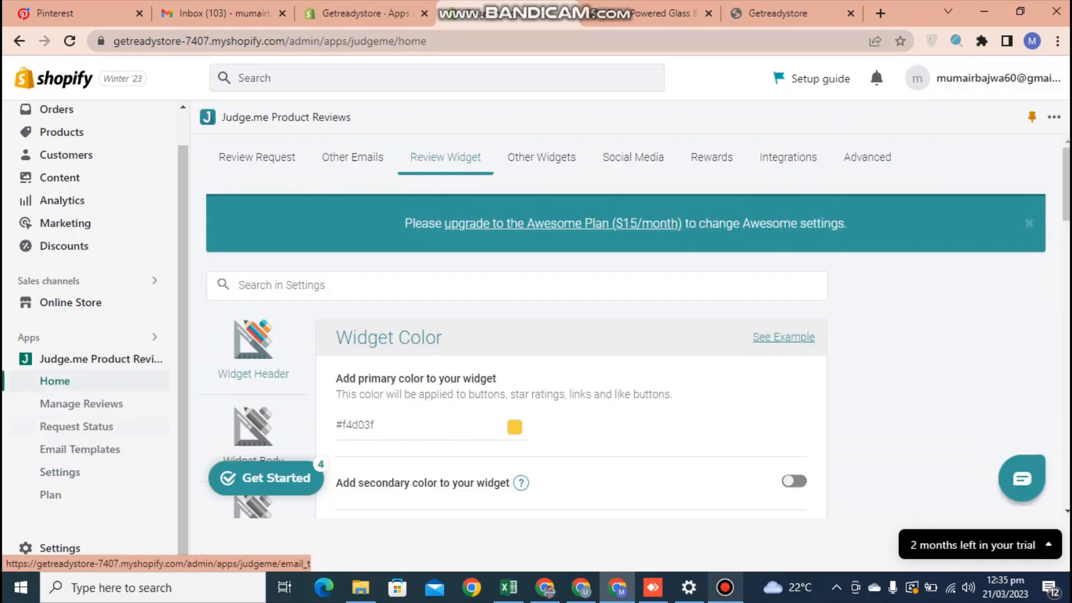
left_click(81, 404)
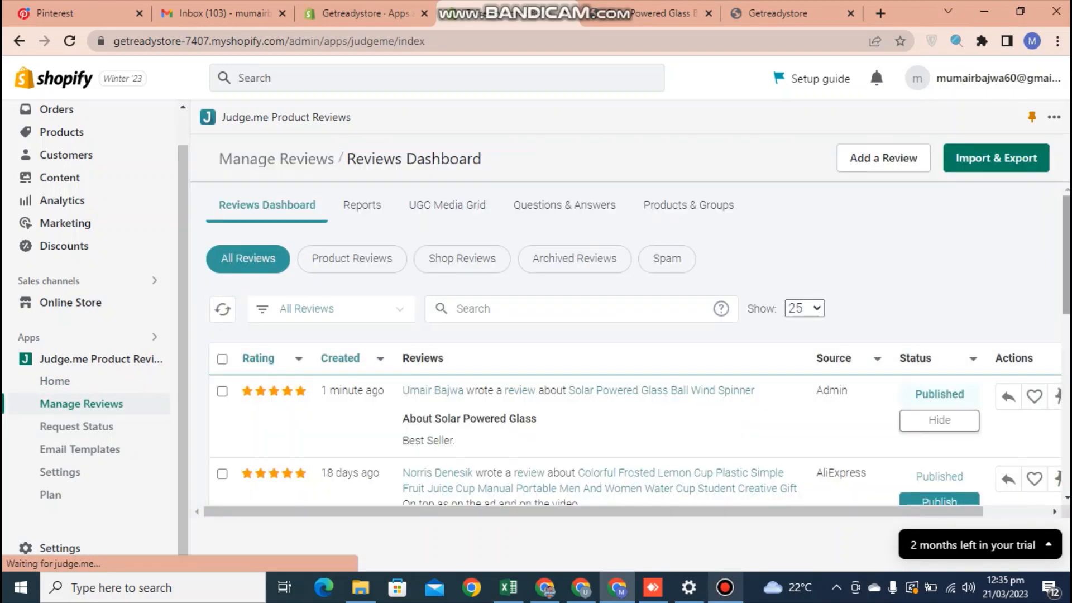
Hide the 18-day-old Colorful Frosted Lemon Cup review, then publish it again.
scroll(635, 344, "down", 4)
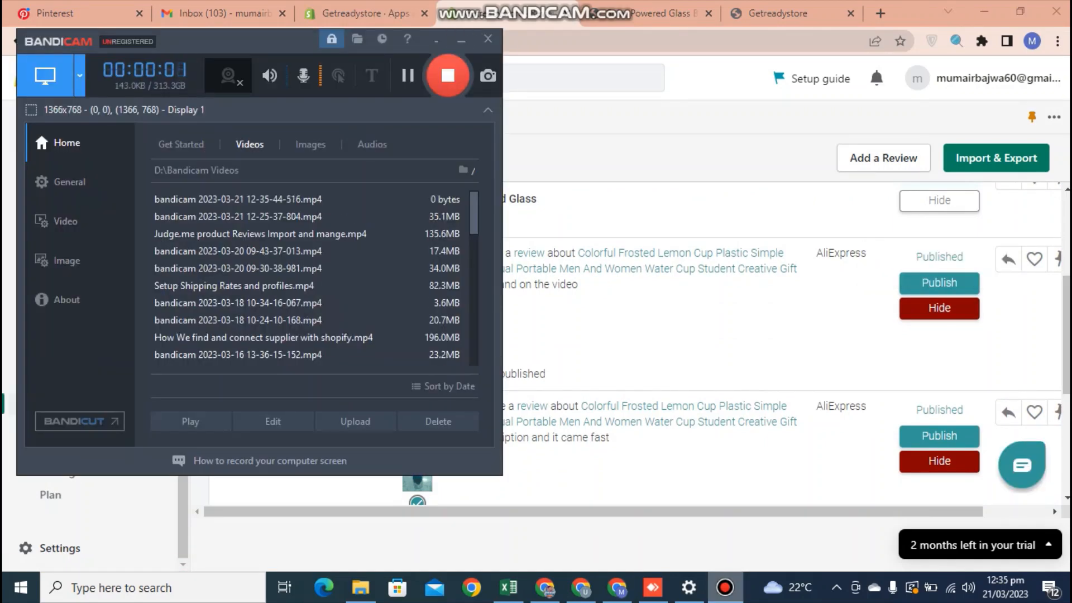
left_click(462, 40)
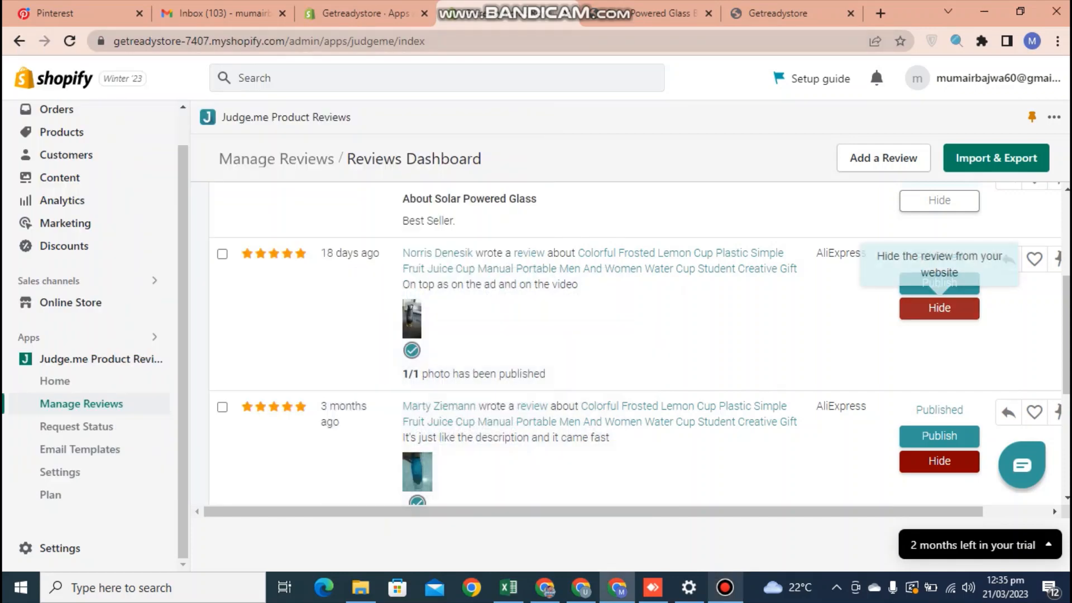
left_click(939, 307)
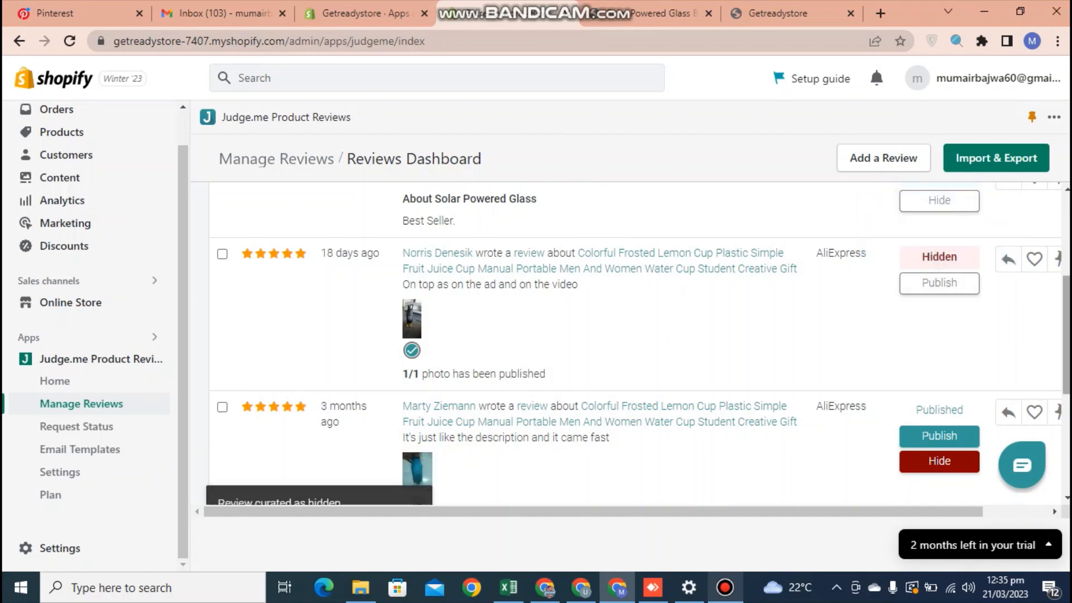
left_click(939, 283)
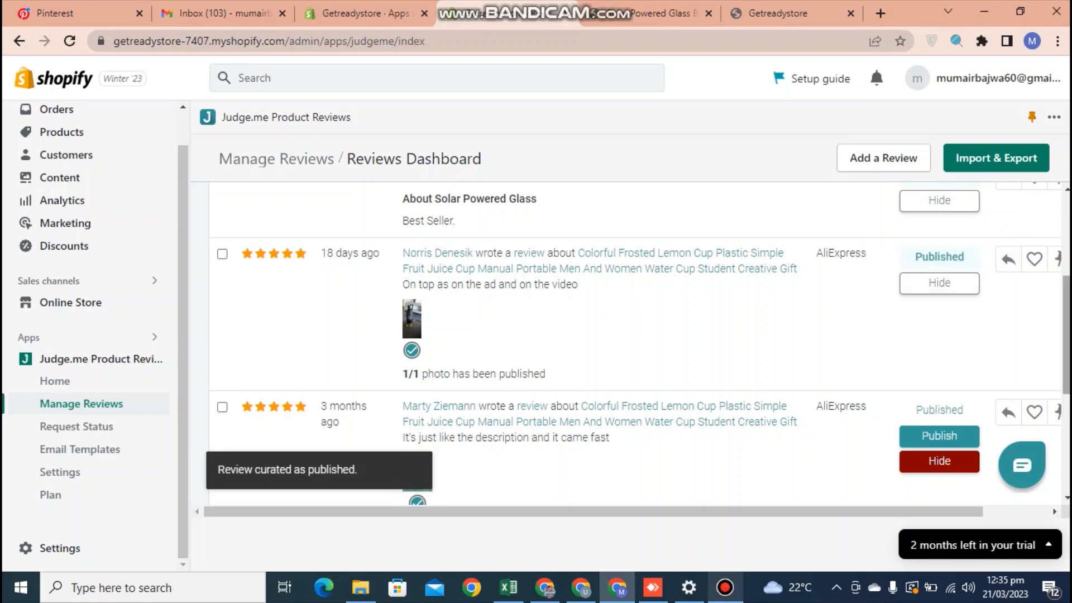
scroll(637, 343, "down", 5)
scroll(637, 343, "up", 6)
scroll(939, 486, "up", 2)
scroll(940, 486, "down", 5)
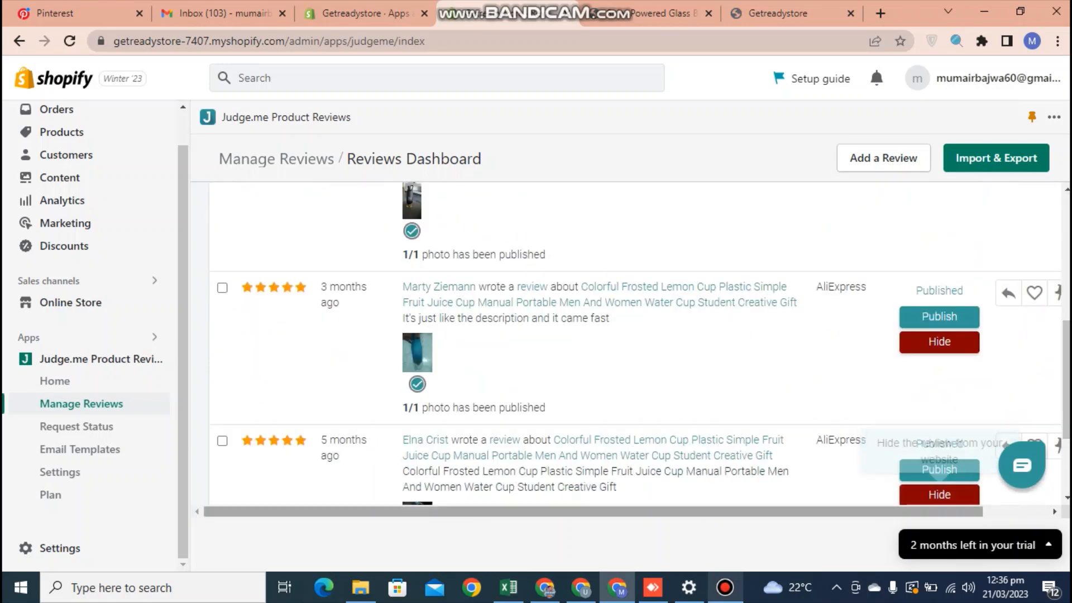
scroll(939, 486, "right", 2)
scroll(939, 486, "up", 4)
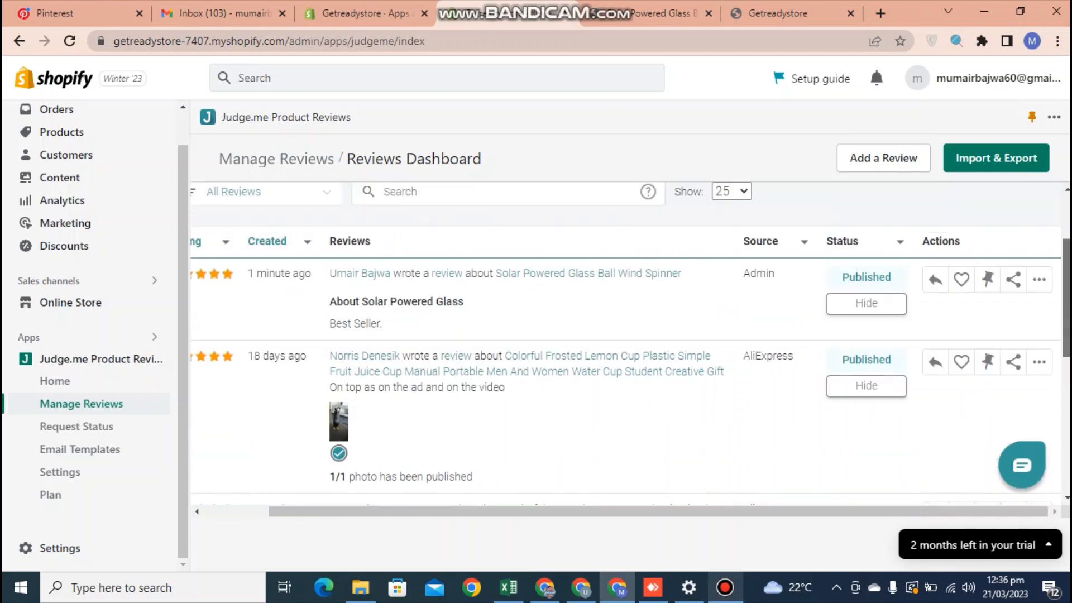
scroll(1040, 291, "up", 1)
Edit the Wind Spinner review and resubmit it unchanged: 5 stars, 'About Solar Powered Glass', 'Best Seller.'.
left_click(1040, 302)
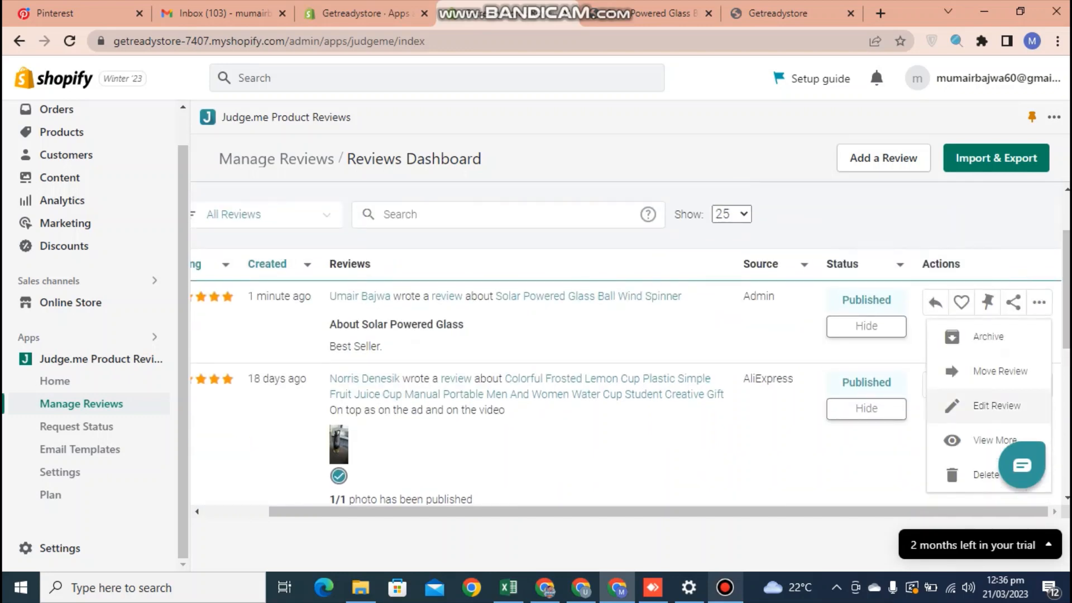
left_click(997, 406)
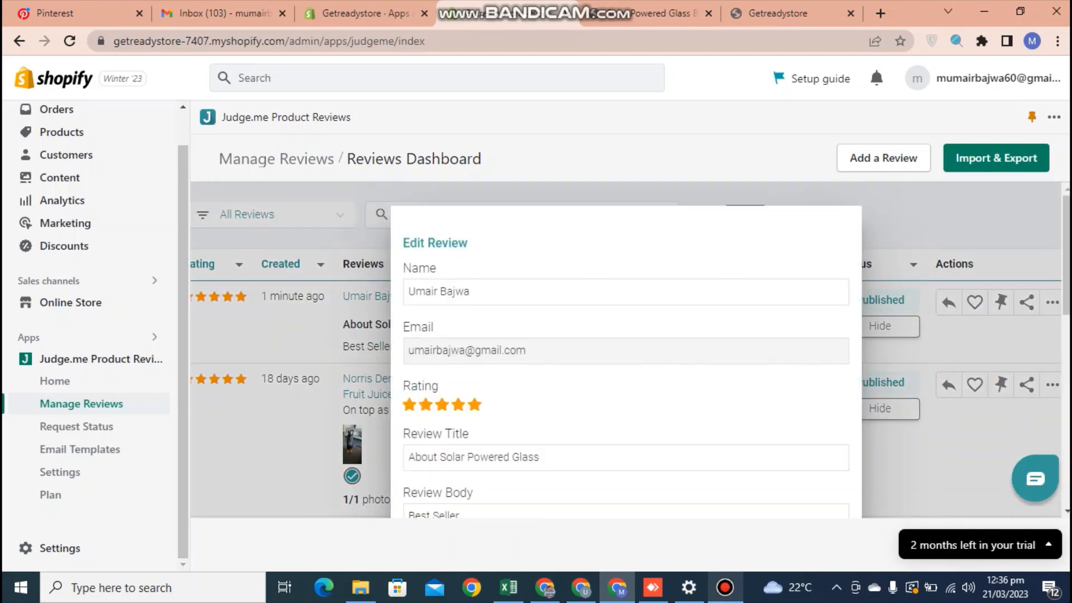
left_click(471, 292)
key("Tab")
key("Tab")
key("Tab")
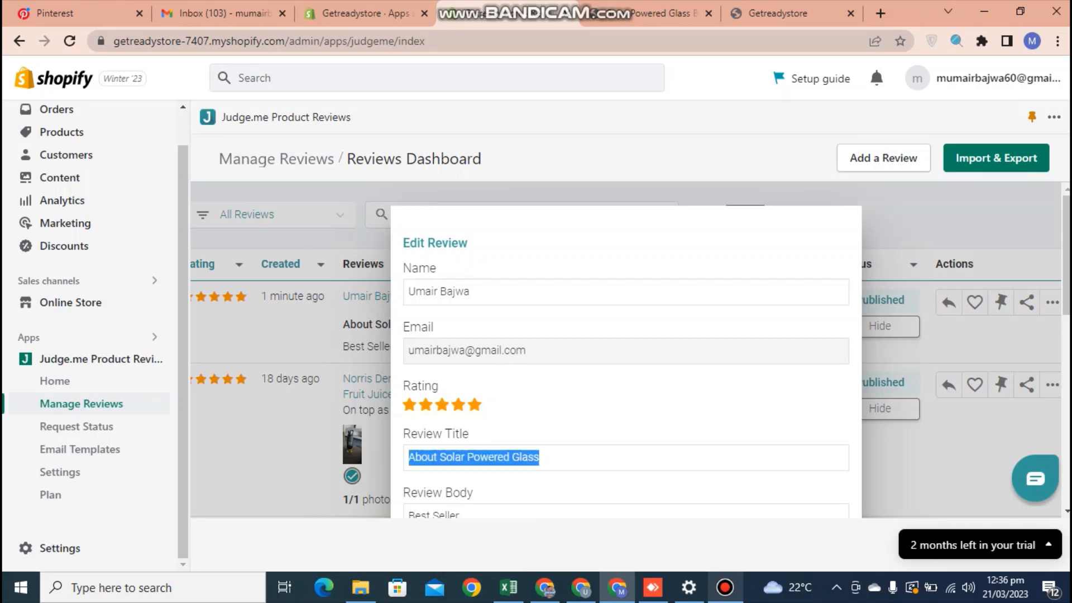
scroll(626, 346, "down", 8)
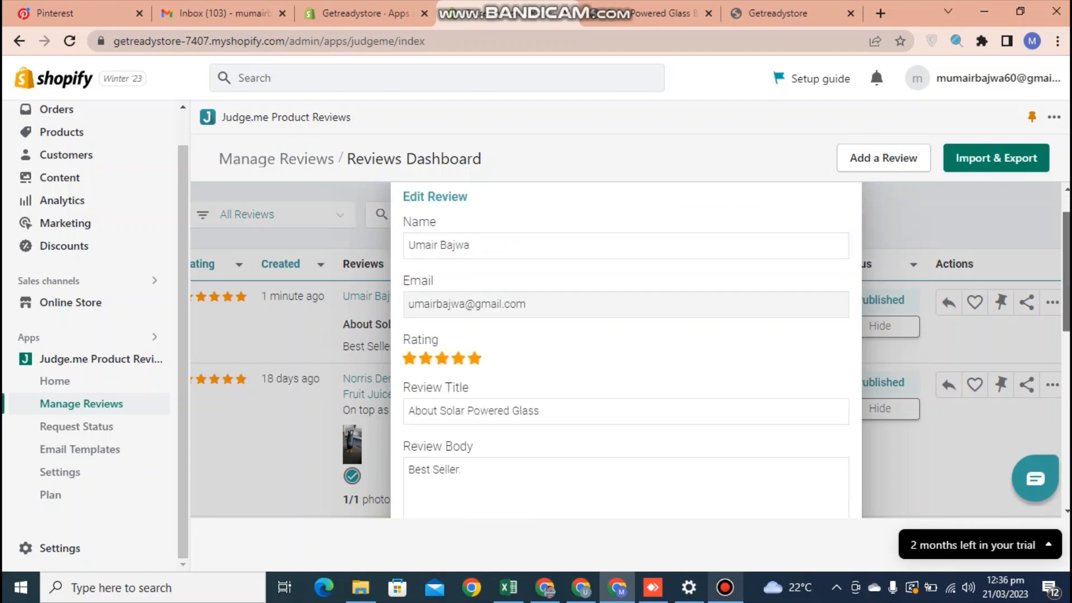
left_click(662, 469)
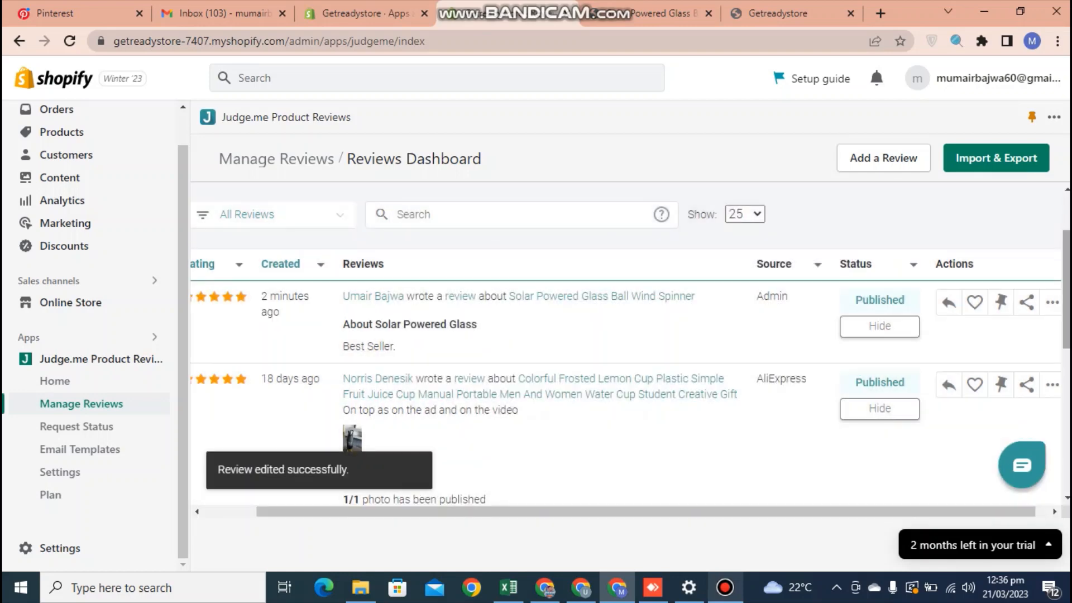
scroll(662, 468, "up", 2)
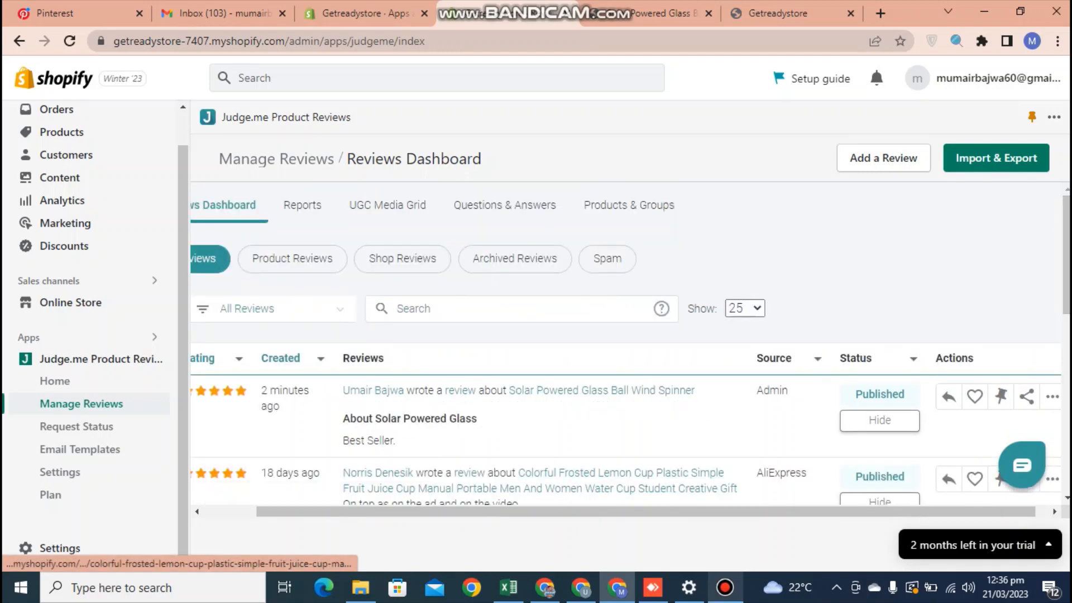
left_click_drag(646, 512, 592, 511)
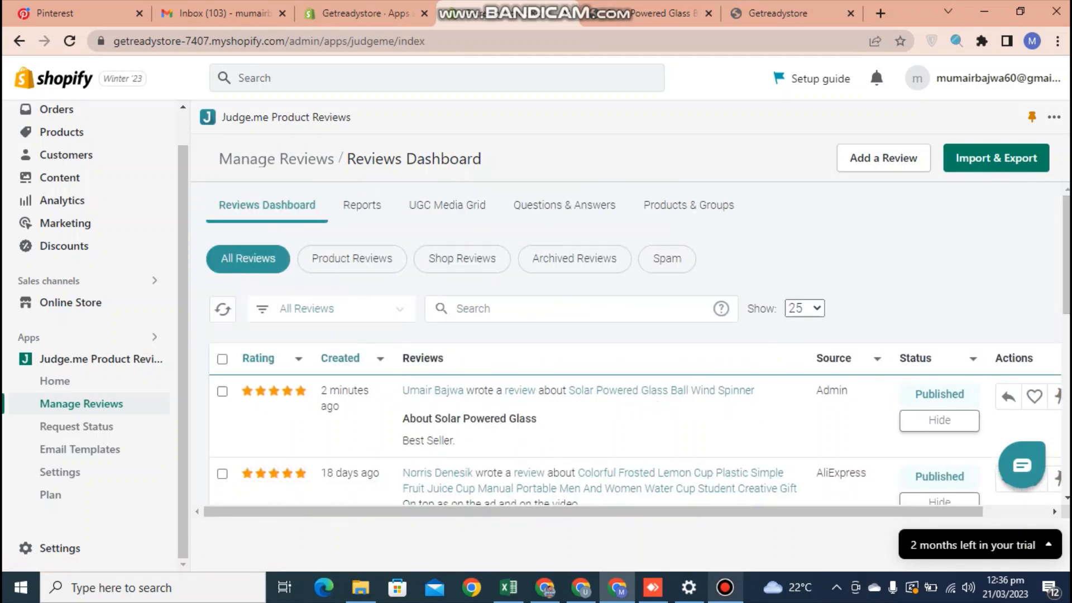